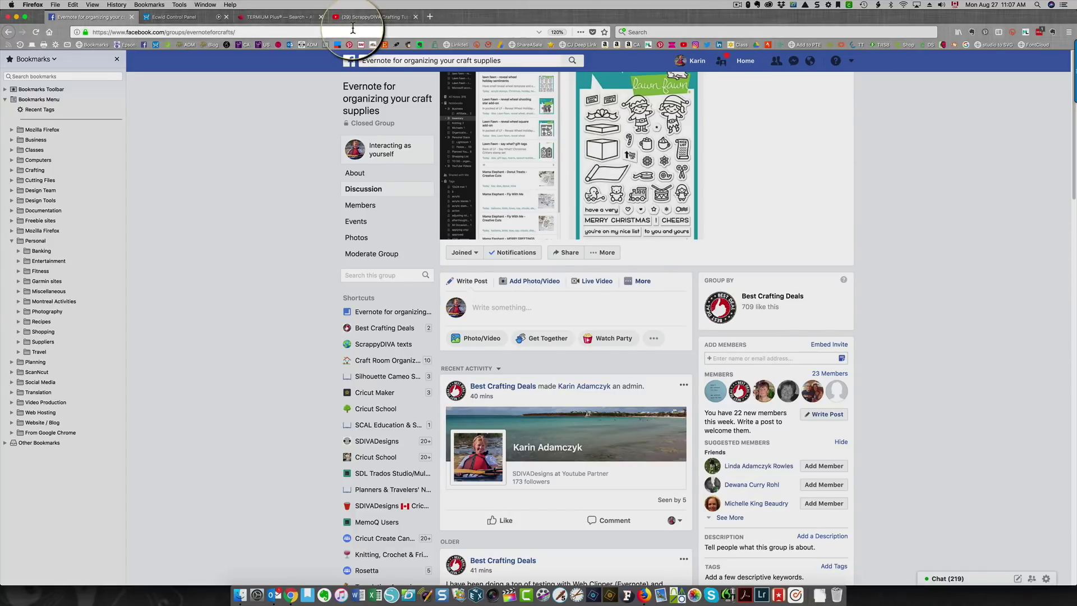
Step: Search Google for 'lawn fawn', open the official Lawn Fawn site, and start its product search
left_click(352, 31)
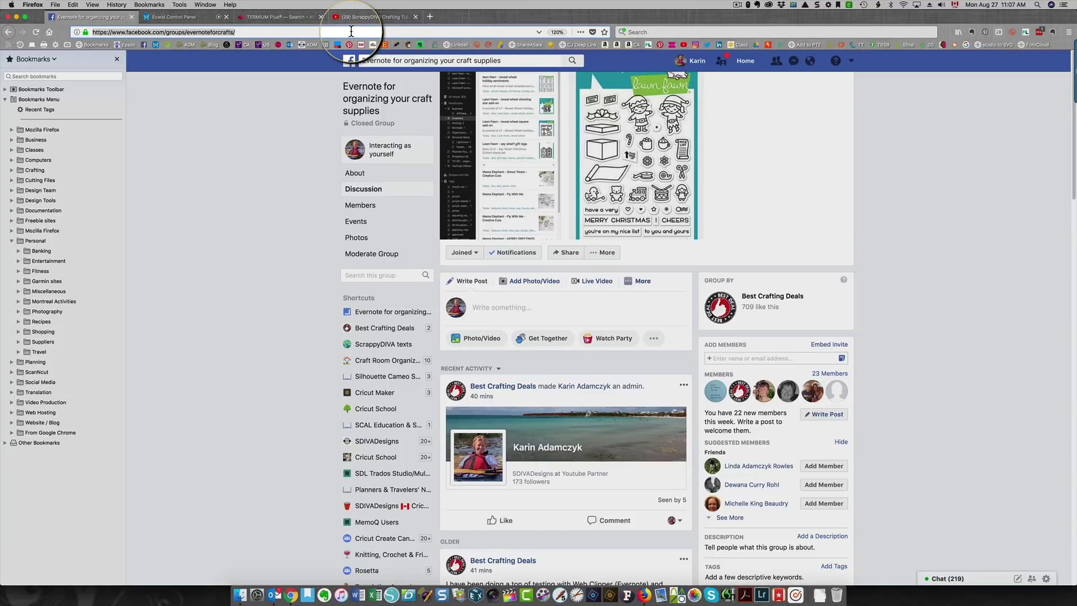
type("lawn fawn")
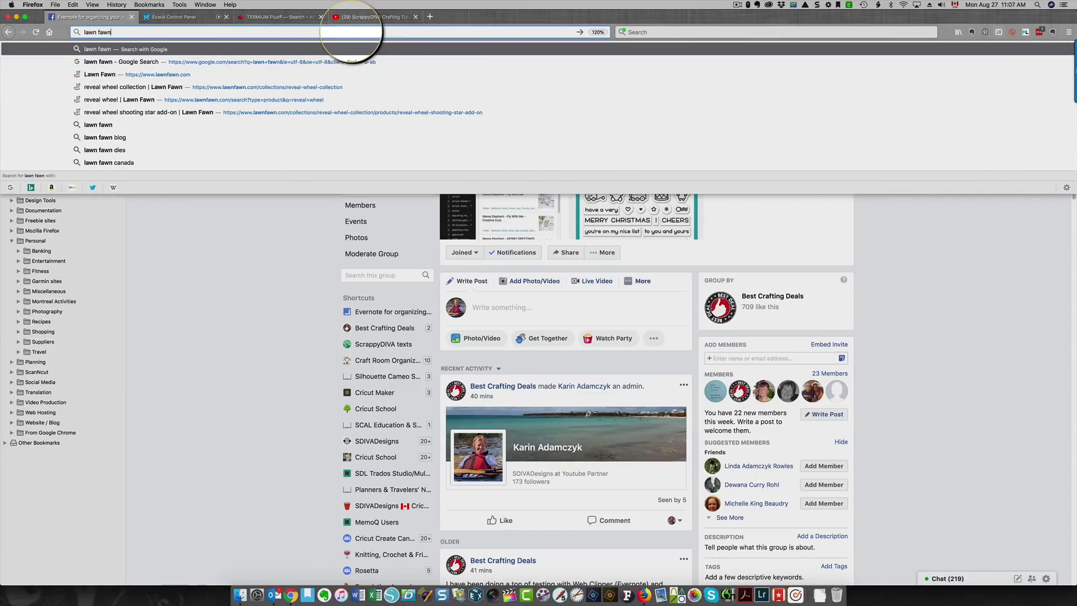
key("Return")
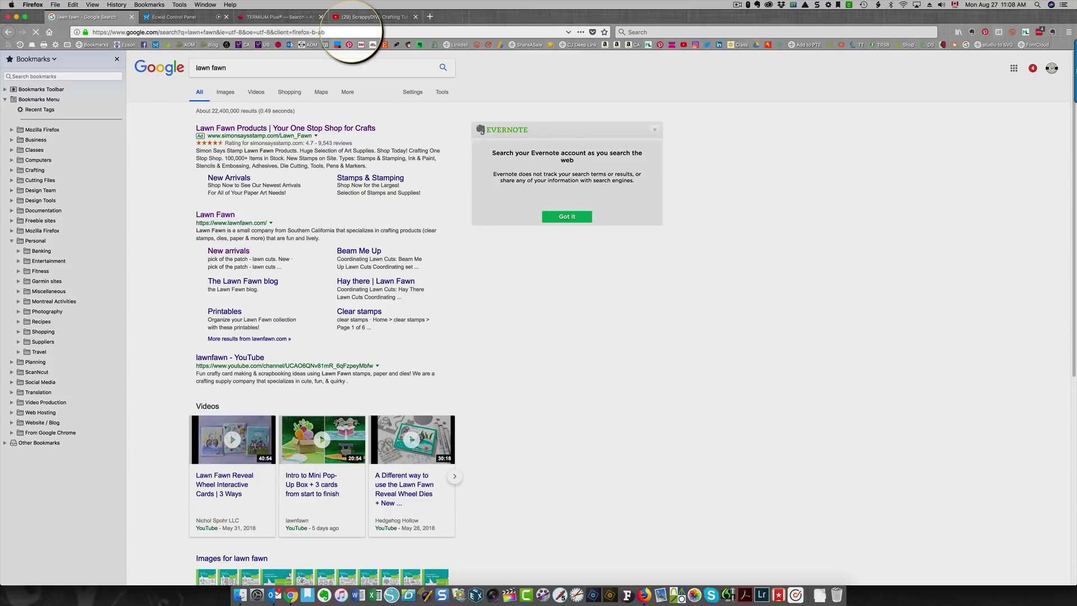
left_click(217, 216)
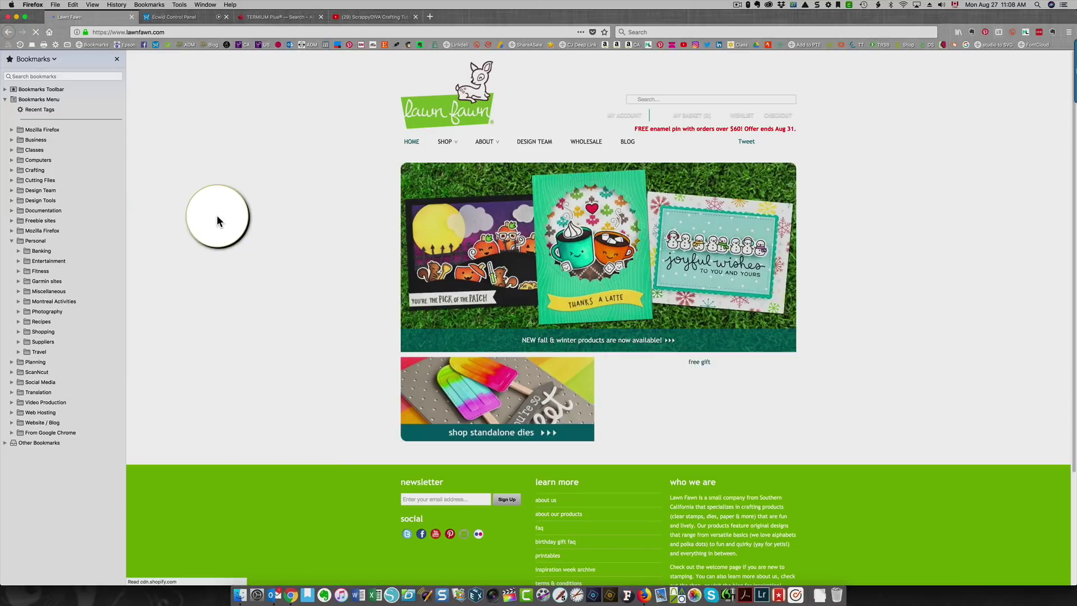
left_click(656, 100)
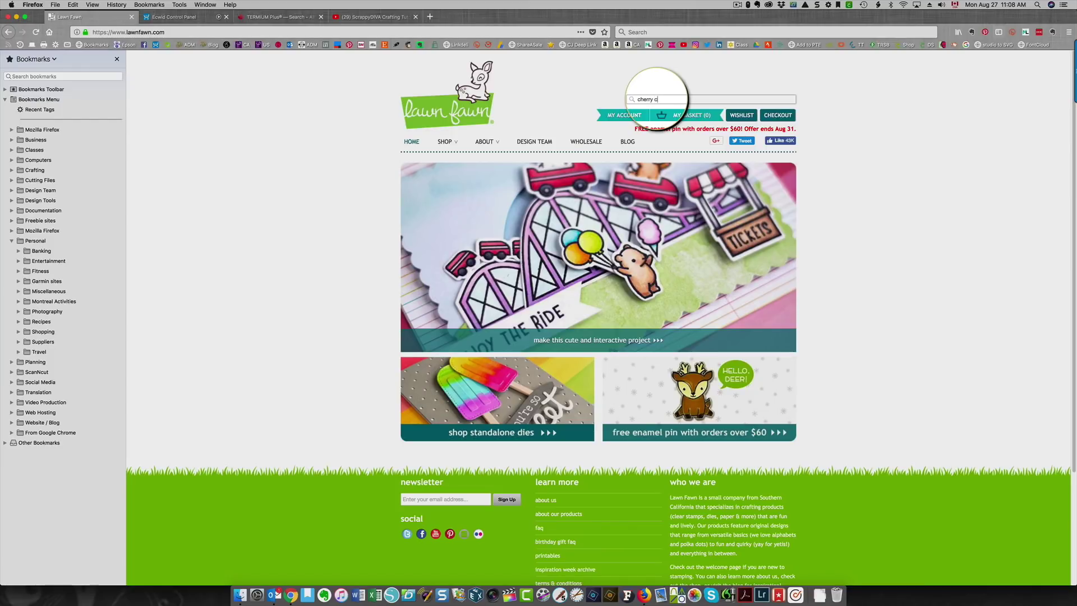
Step: Run the 'cherry christmas' site search and open the $15.00 cheery christmas stamp set page
key("Return")
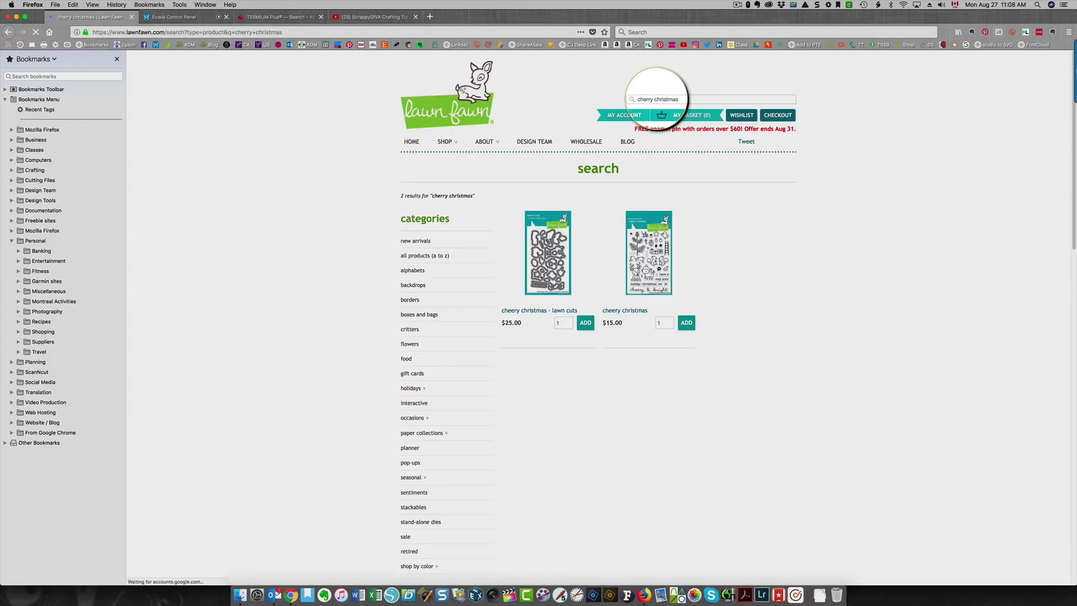
mouse_move(655, 264)
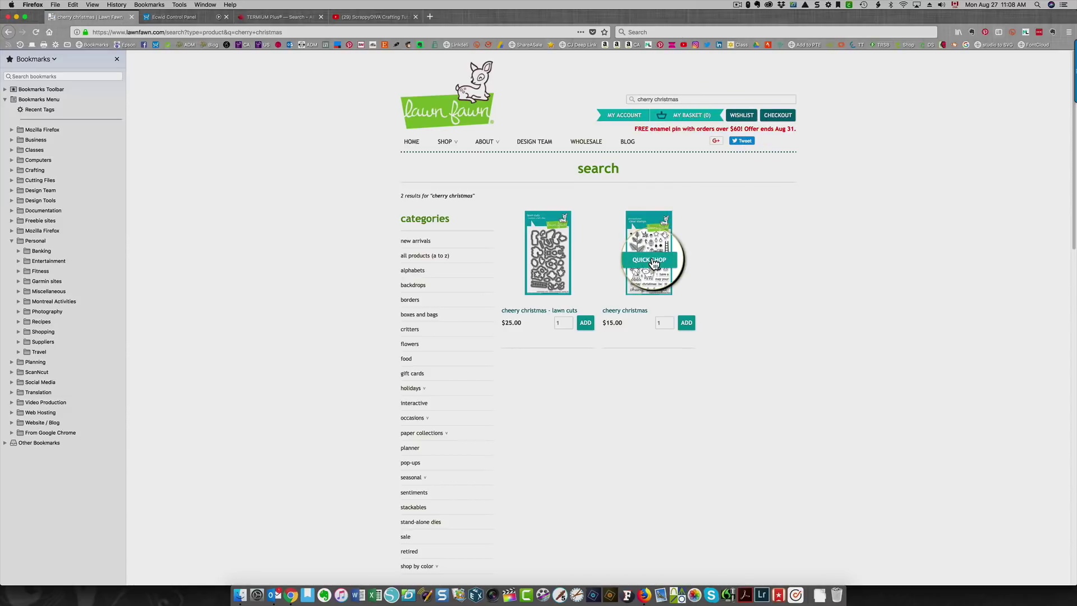
mouse_move(547, 255)
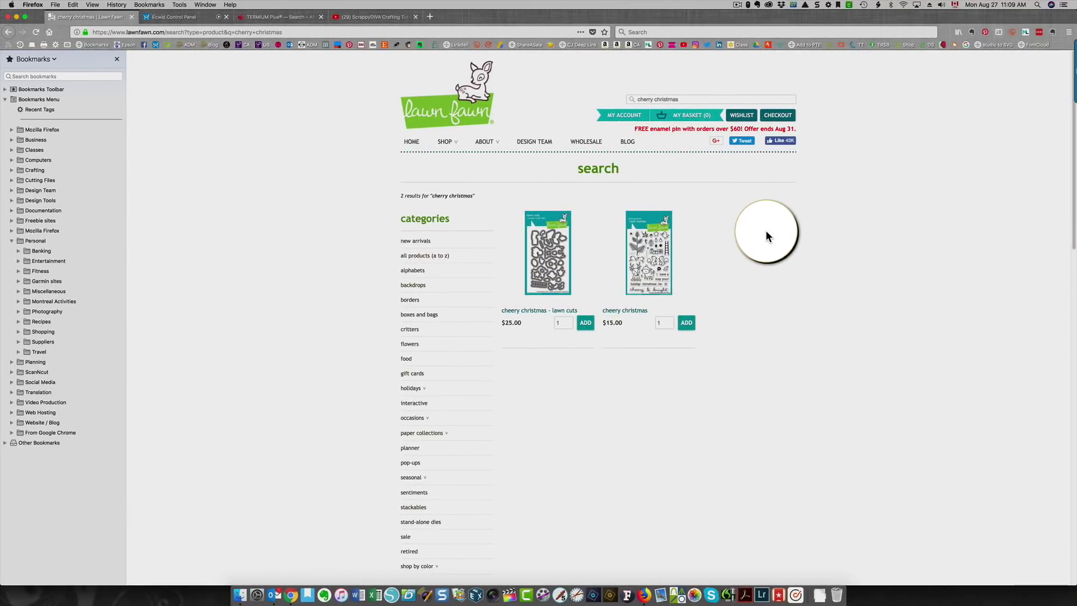
left_click(647, 245)
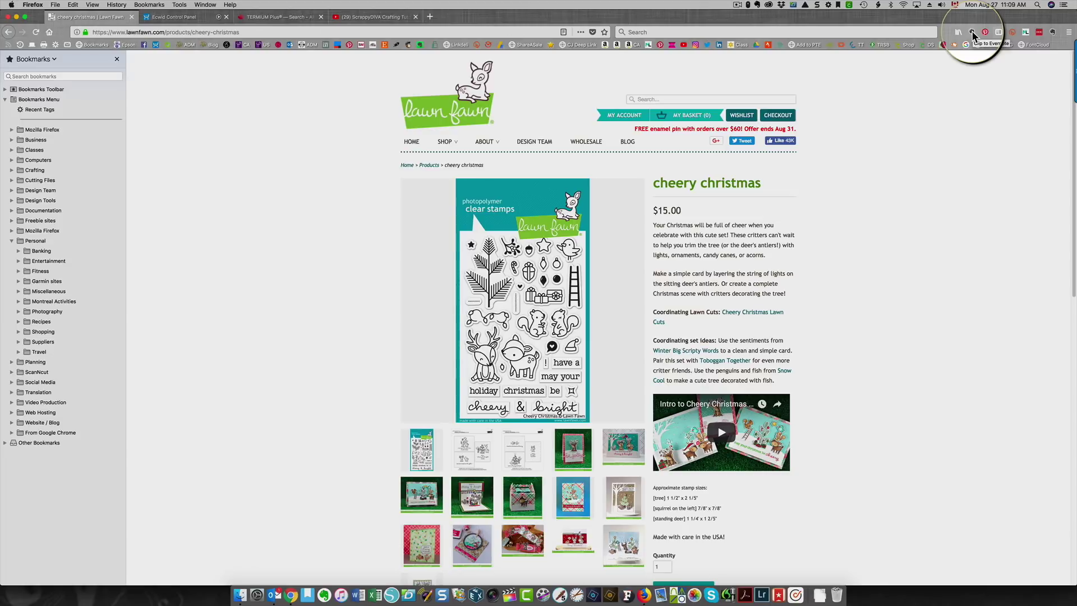
Step: Launch Evernote Web Clipper and preview Simplified article, Full page and Bookmark clips
left_click(972, 33)
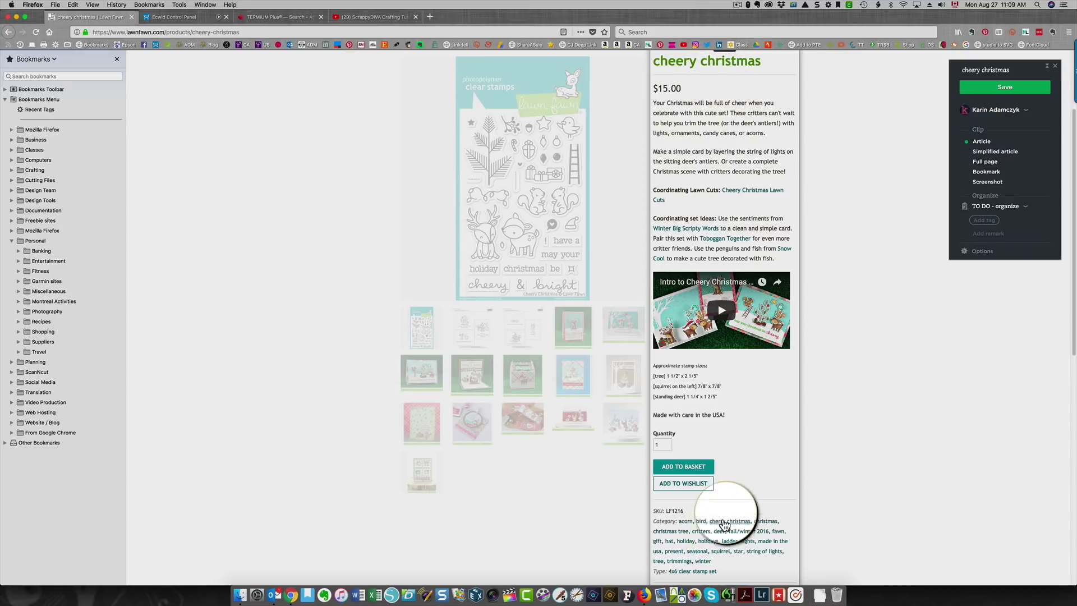
scroll(722, 508, "down", 5)
scroll(725, 497, "up", 6)
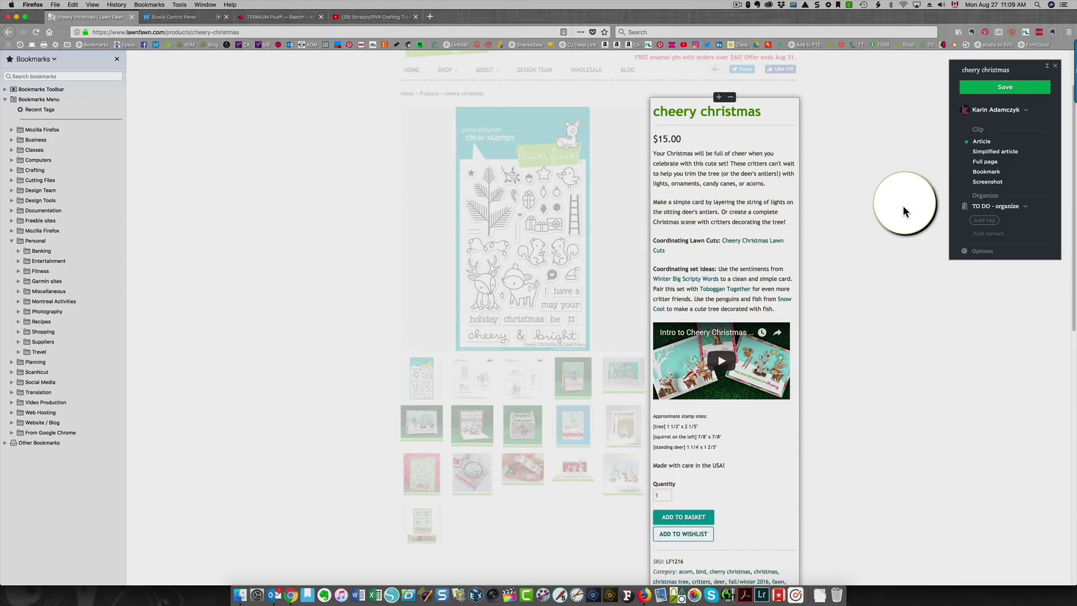
left_click(984, 156)
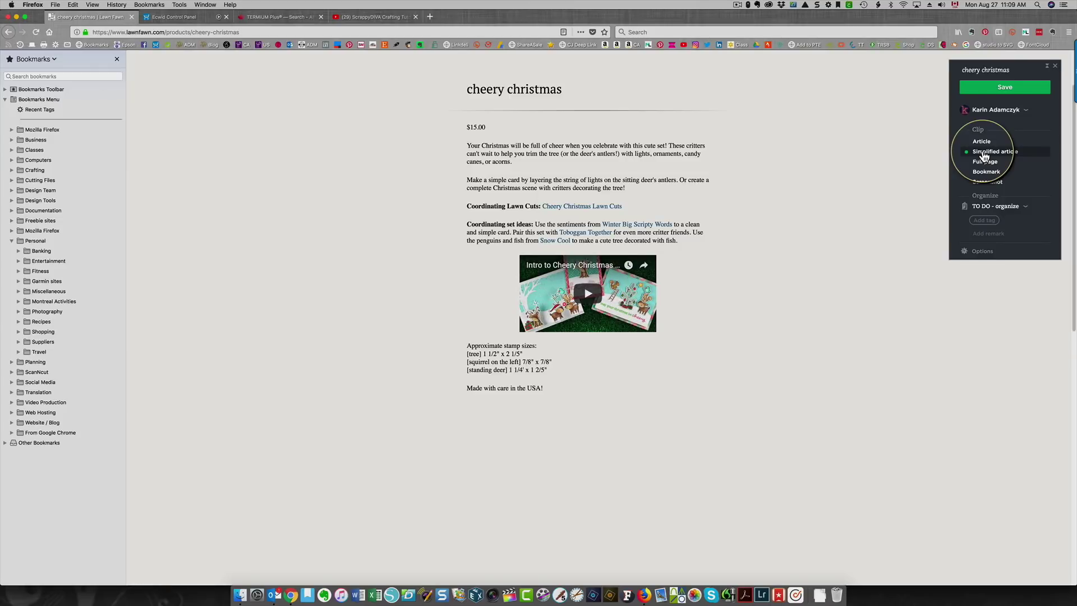
left_click(990, 162)
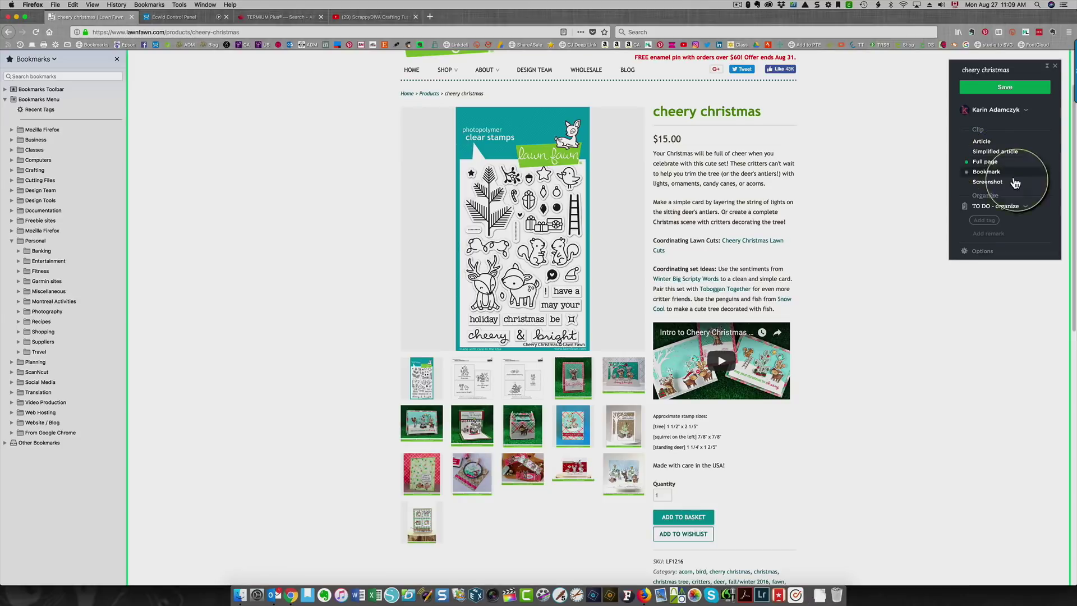
left_click(987, 171)
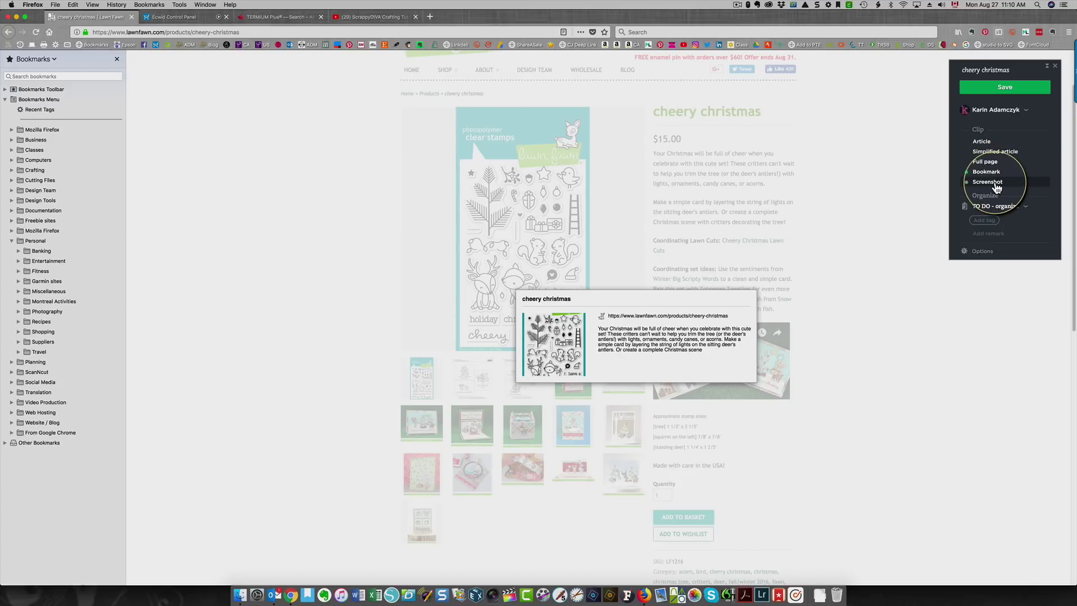
Step: Capture a screenshot of the area around the cheery christmas stamp set image
left_click(988, 182)
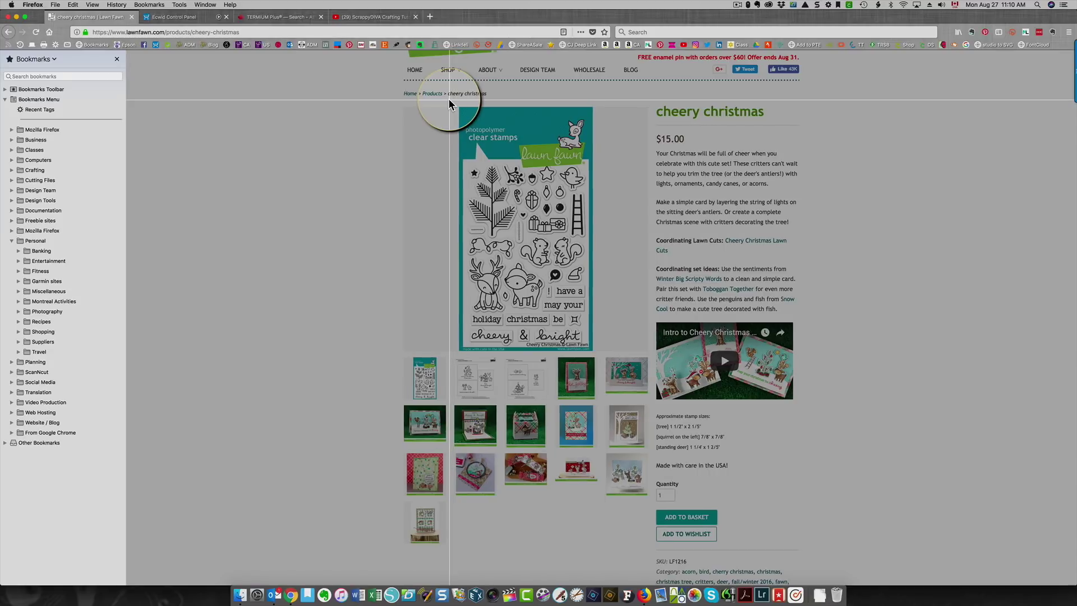
left_click_drag(449, 99, 600, 353)
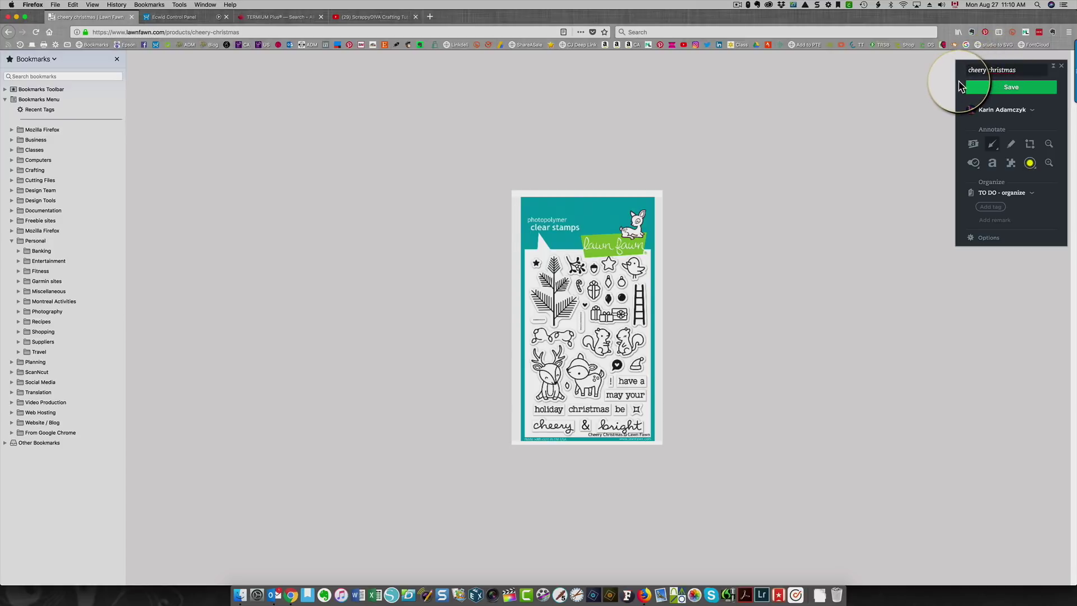
Step: Prefix the clip title with 'Lawn Fawn -' and add photopolymer stamps and Christmas tags
type("Lawn Fawn -")
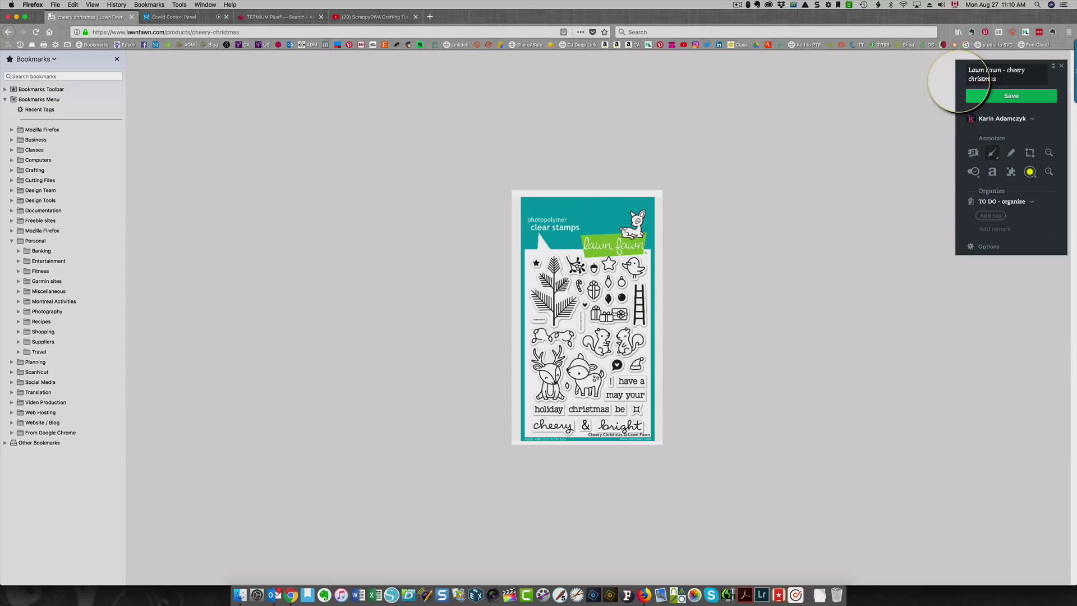
left_click(988, 219)
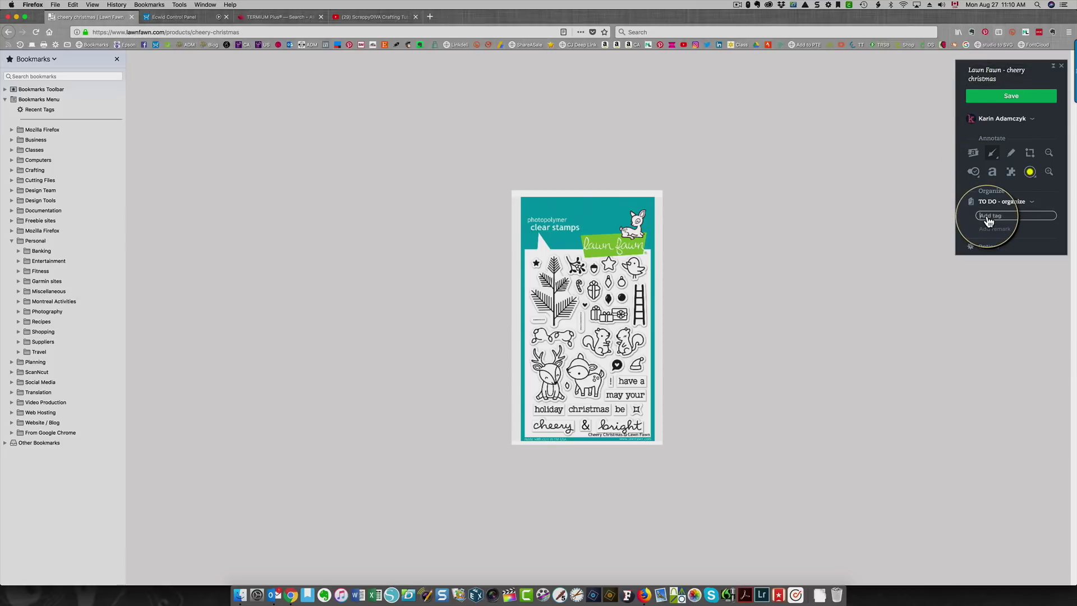
type("poh")
key("BackSpace")
key("BackSpace")
type("ho")
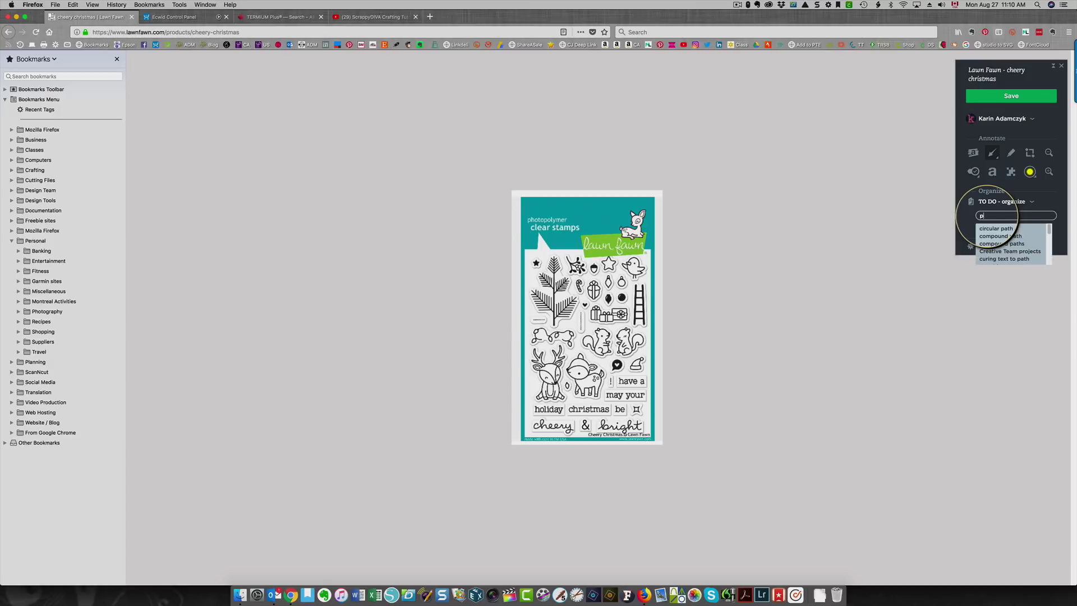
key("Return")
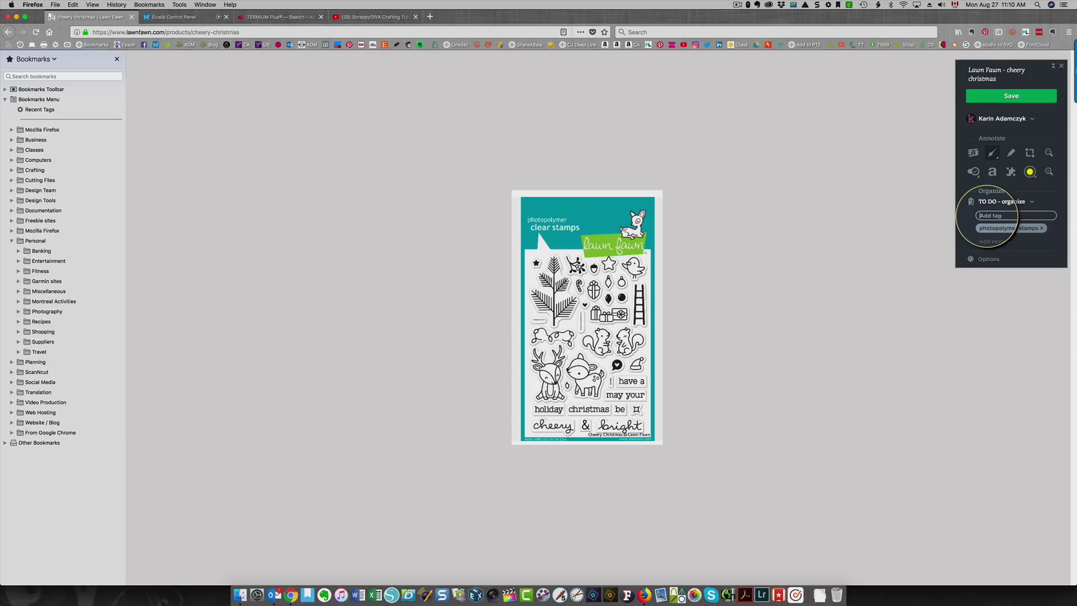
type("chri")
key("Return")
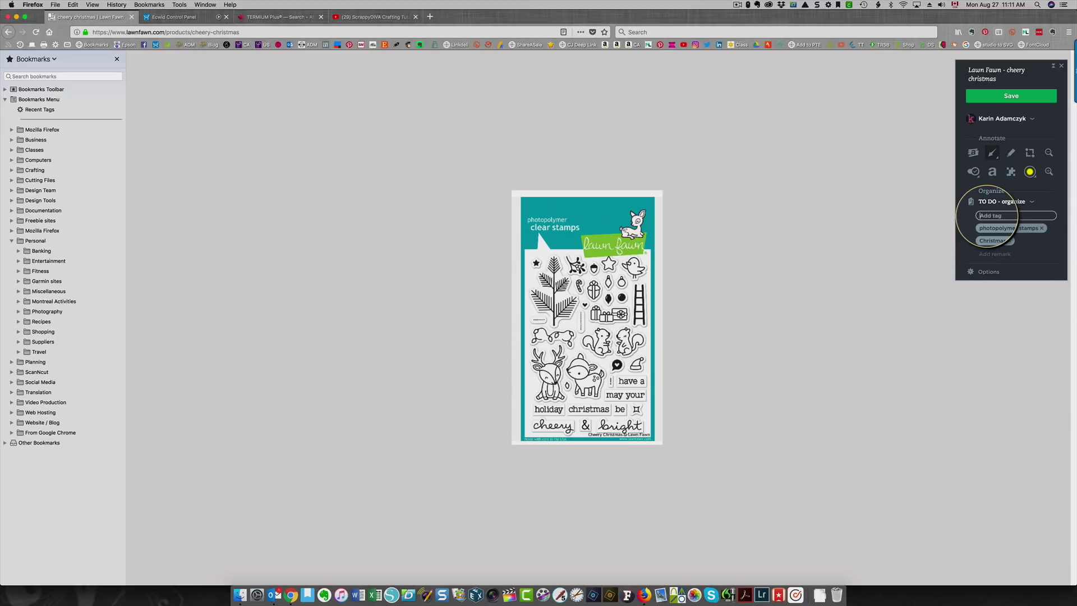
Step: Add the deer, squirrel and gifts tags to the clip
type("deer")
key("Return")
type("squirrel")
key("Return")
type("gifts")
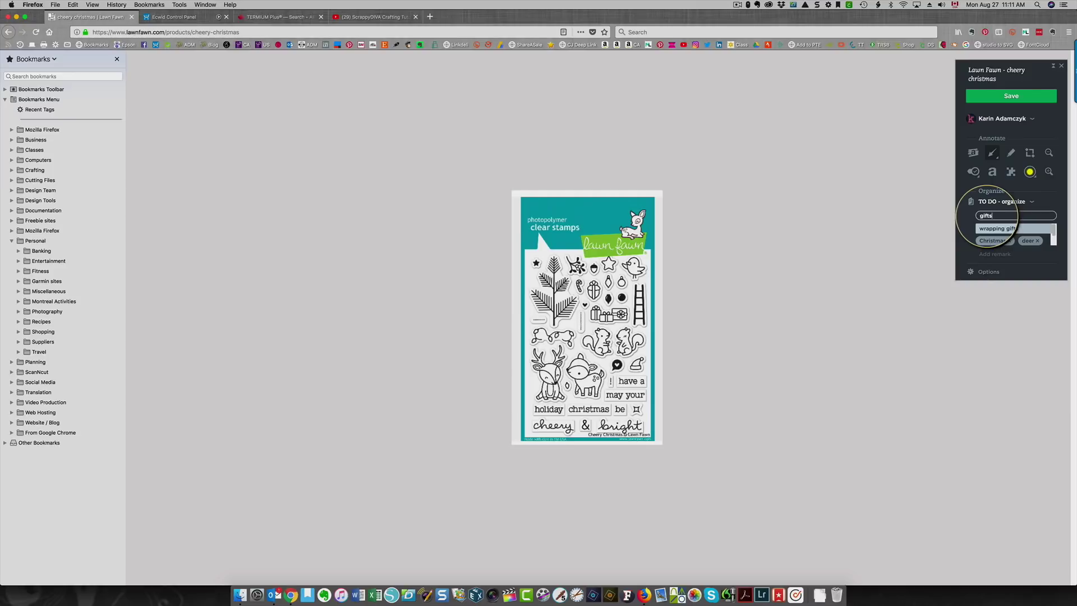
key("Return")
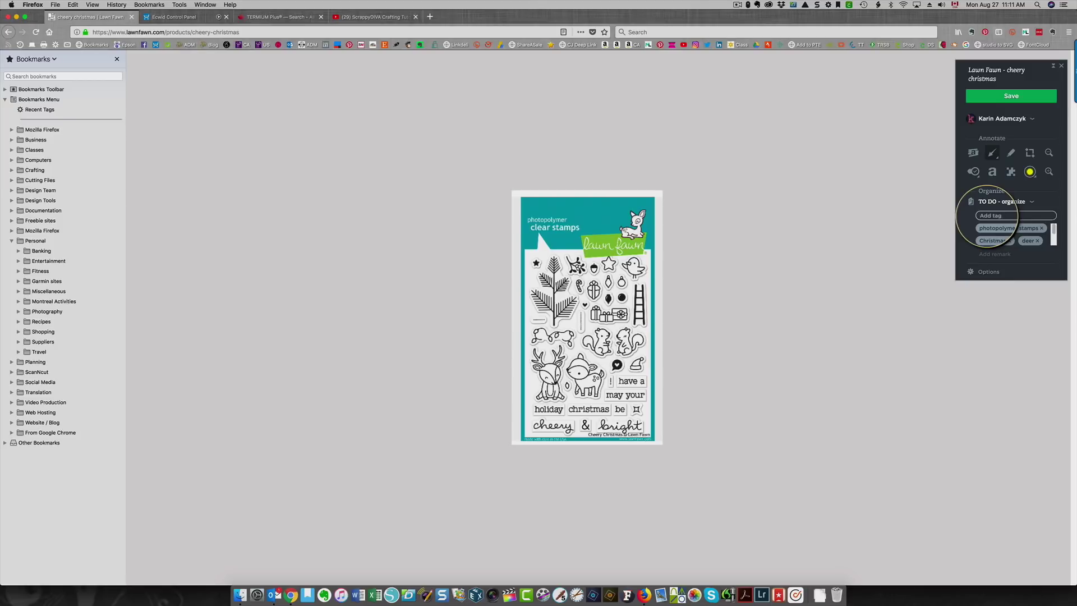
Step: Add the Christmas decorations and Christmas sentiments tags
type("decora")
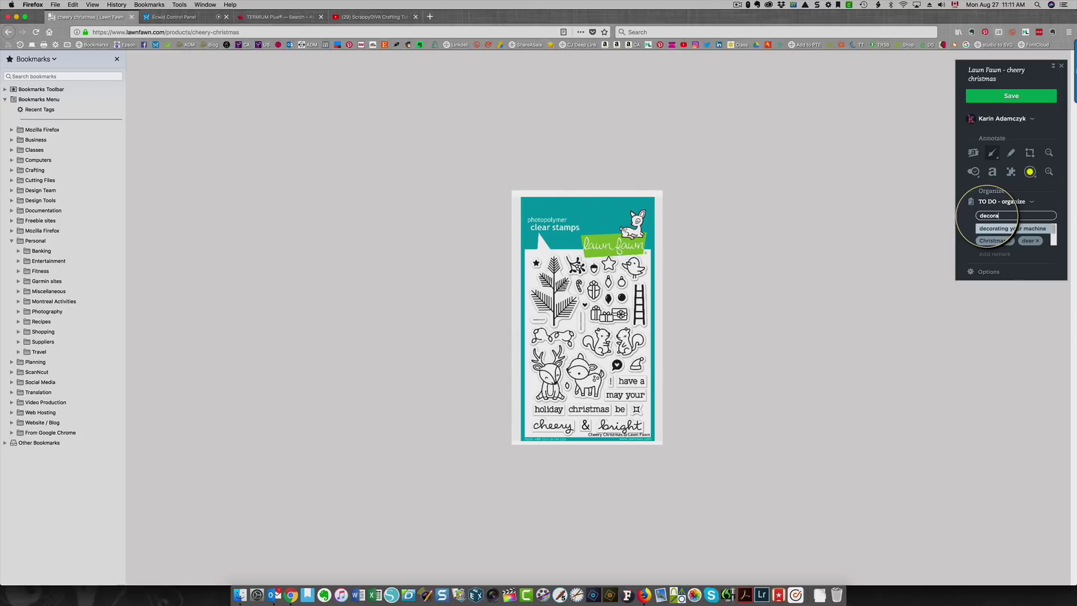
type("tions")
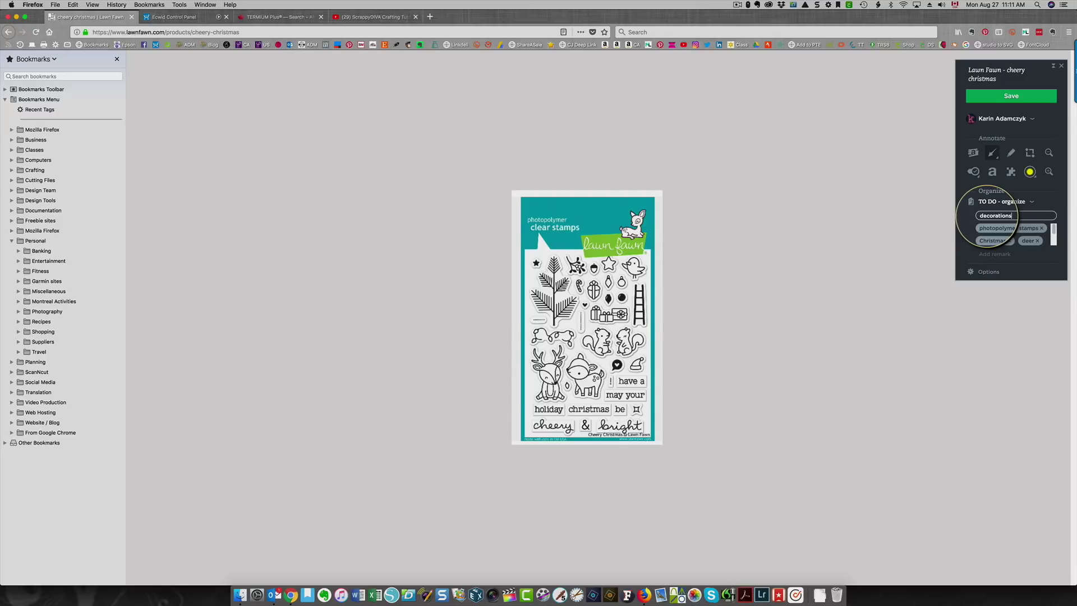
type("Christmas")
key("Return")
type("sen")
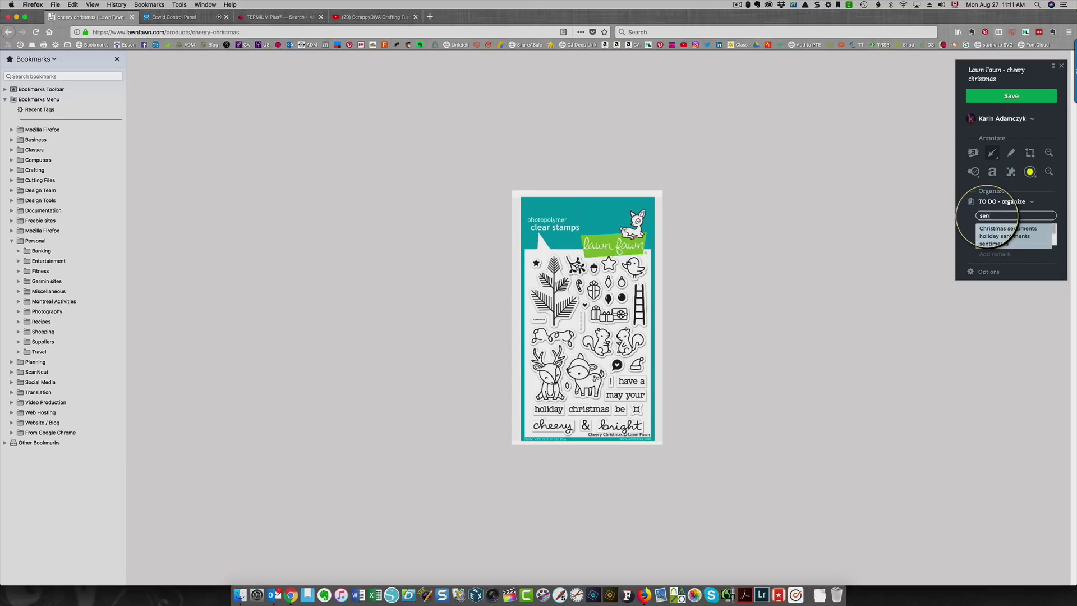
key("Down")
key("Return")
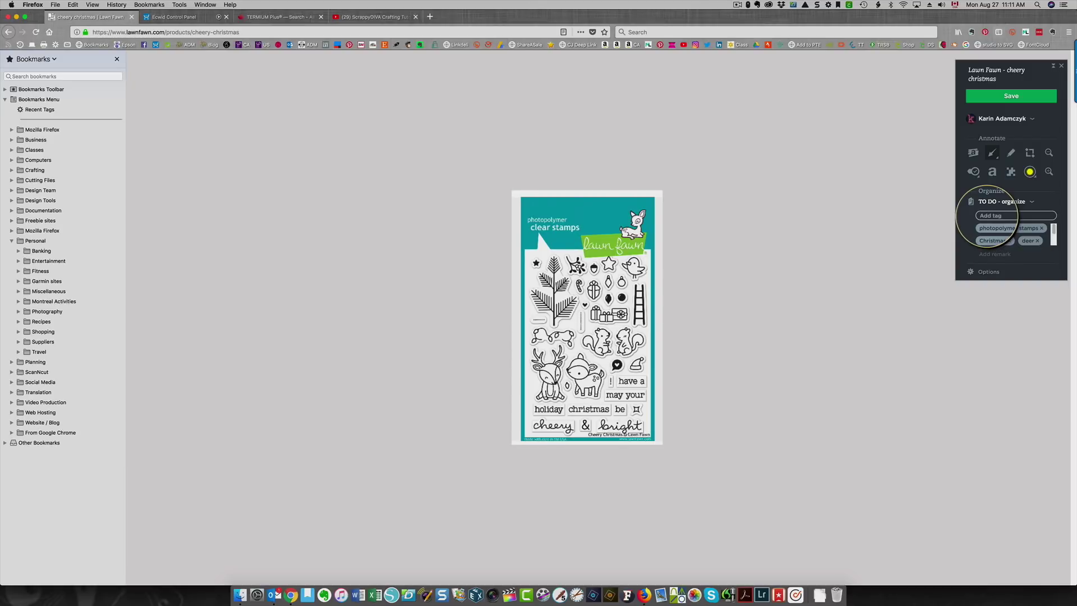
Step: Browse the notebook list for the clip, leaving it in TO DO - organize
left_click(1020, 205)
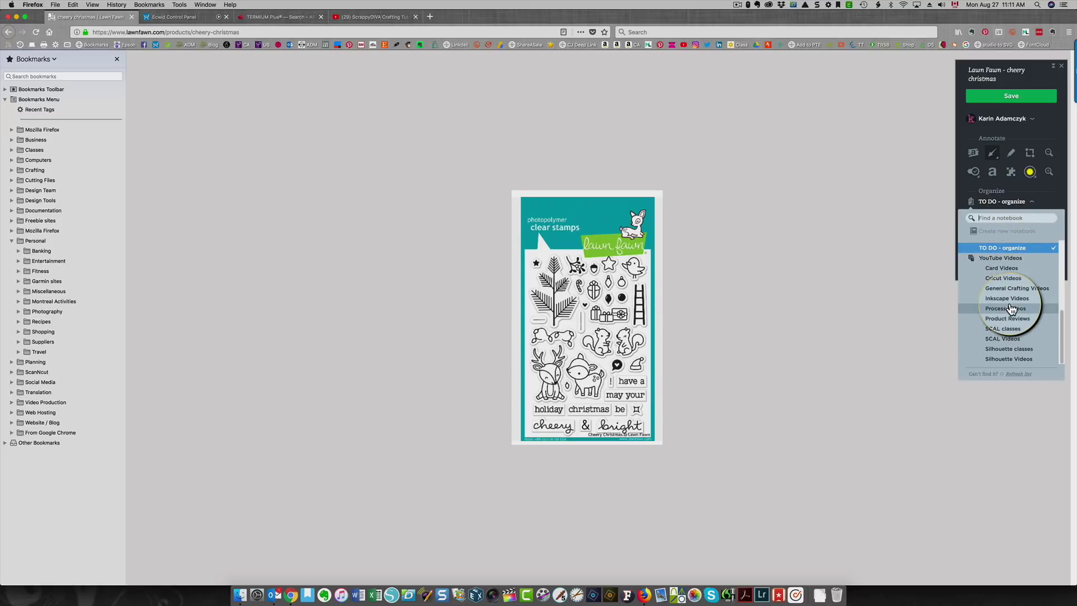
scroll(1017, 297, "up", 5)
scroll(1012, 308, "up", 3)
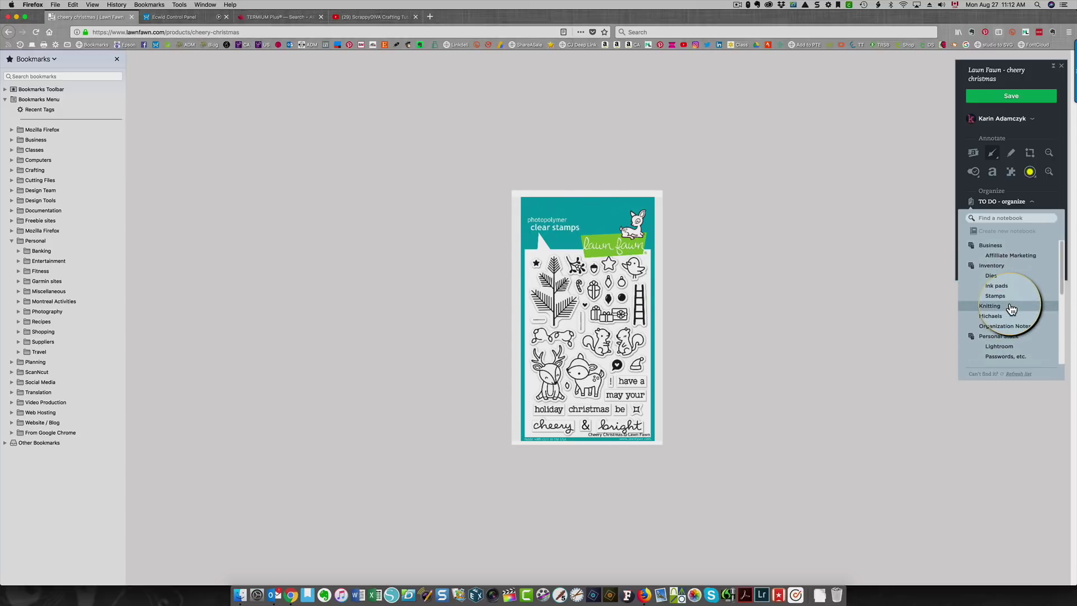
scroll(1011, 292, "down", 3)
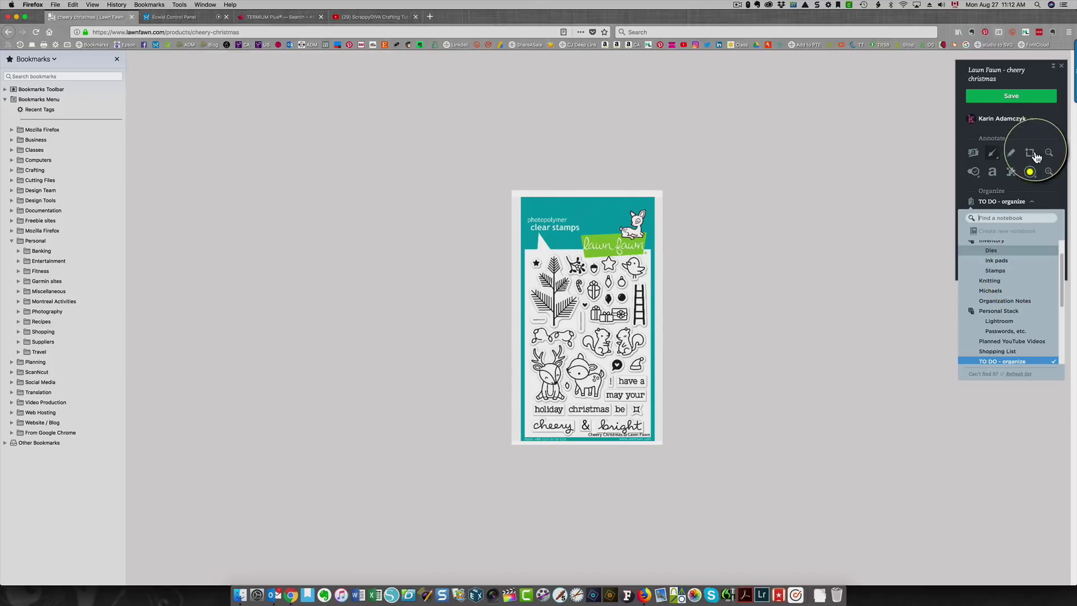
Step: Draw an arrow toward the squirrel stamps, then remove it
left_click(993, 153)
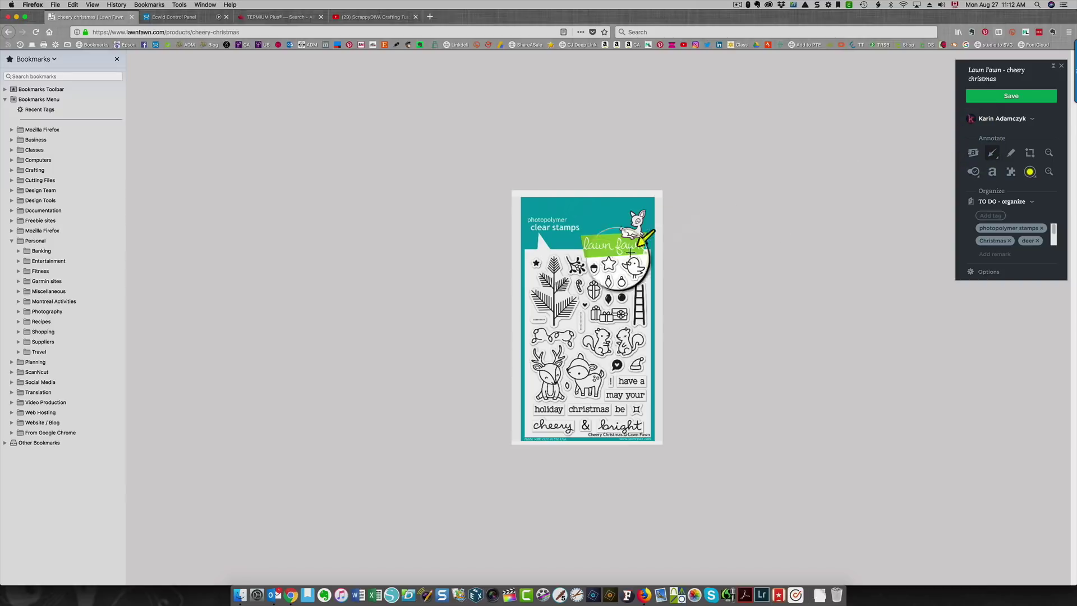
mouse_move(613, 328)
left_mouse_down()
mouse_move(596, 342)
mouse_move(580, 313)
left_mouse_up()
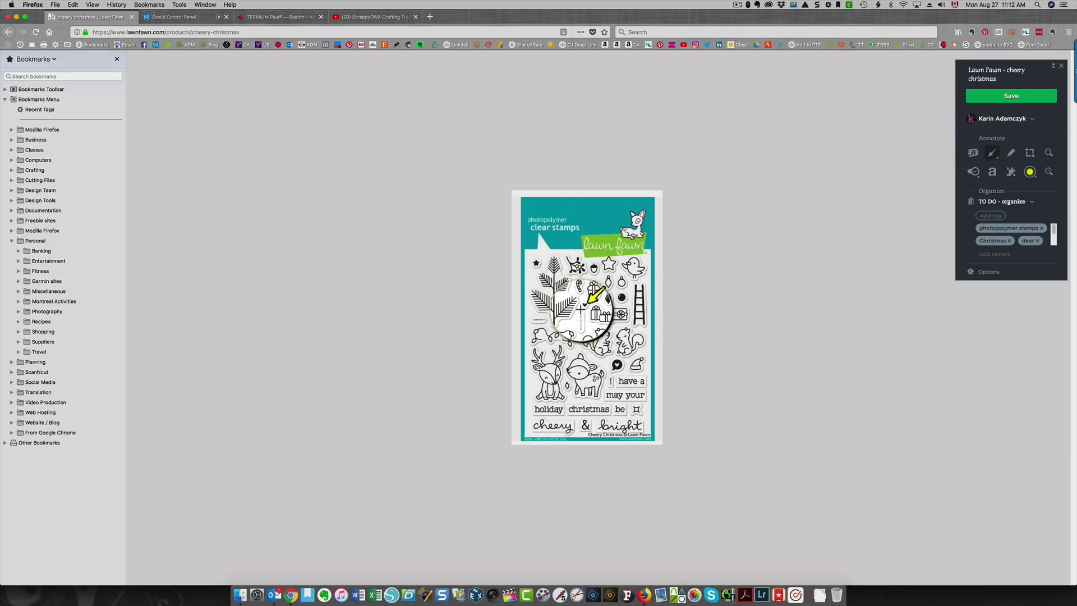
key("Delete")
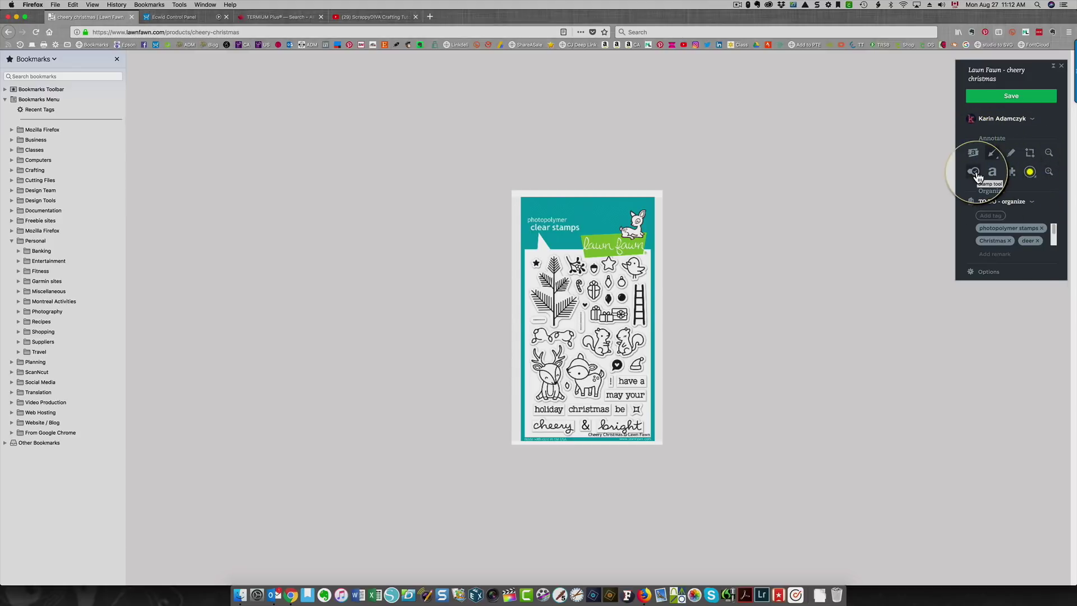
Step: Save the clip, add the line 'Have the matching die' to the note, and move it to Stamps
left_click(1005, 96)
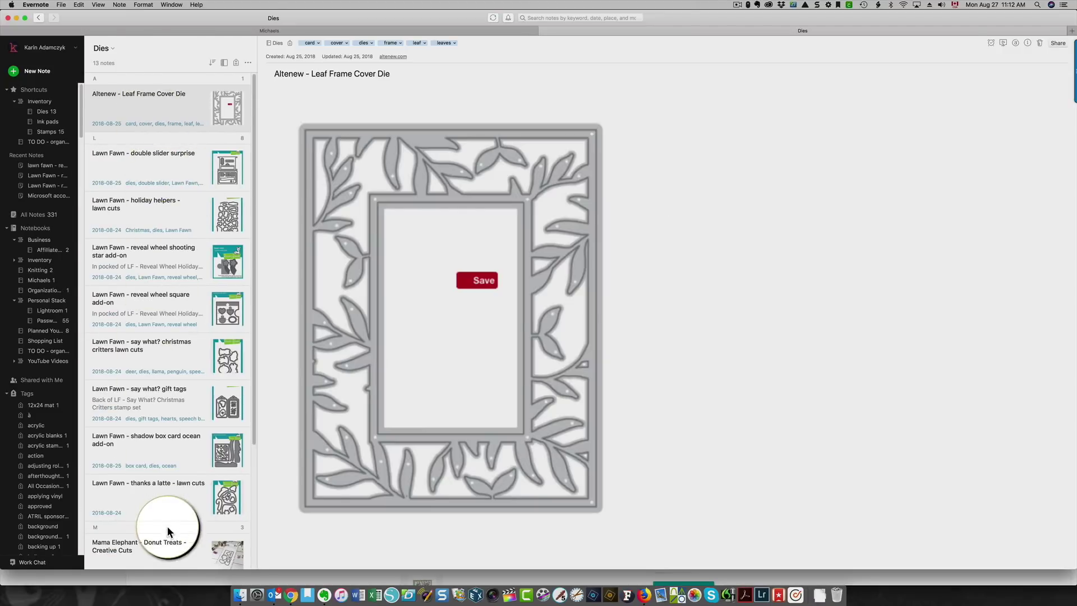
left_click(34, 144)
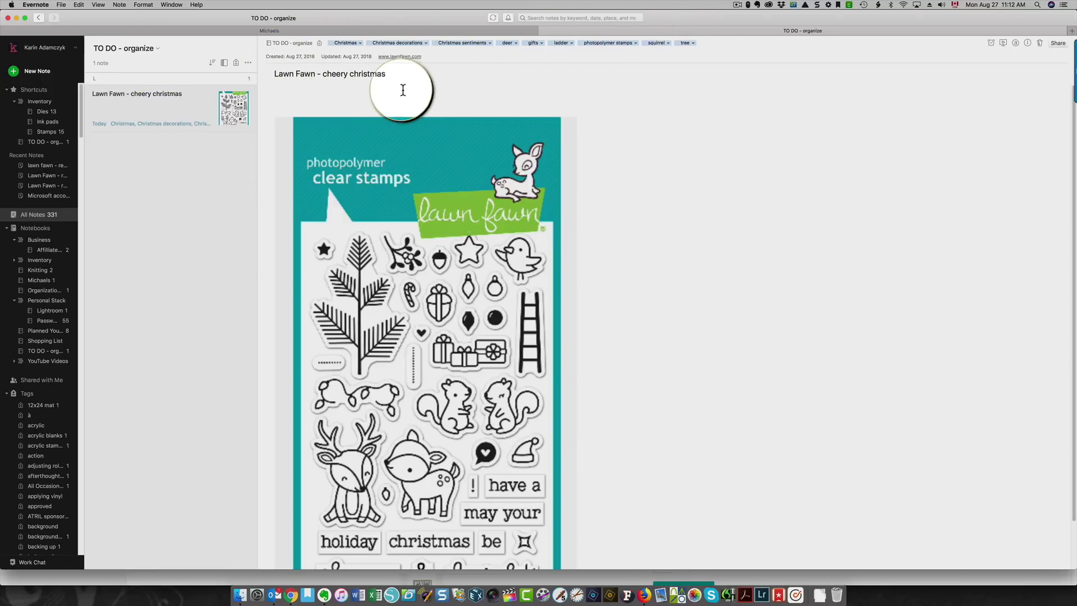
left_click(353, 94)
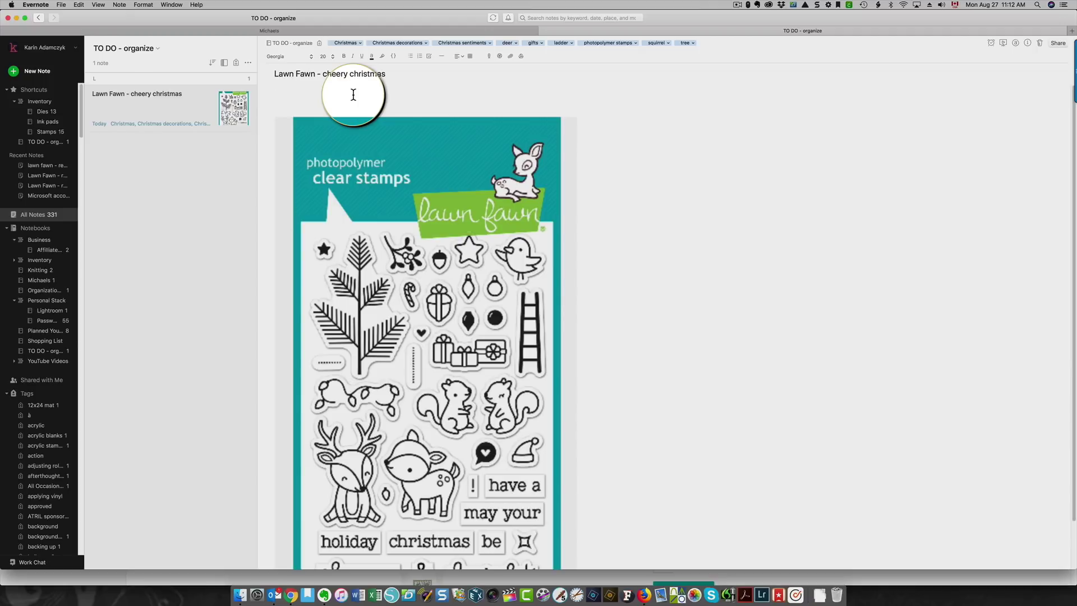
type("Have the matching die set")
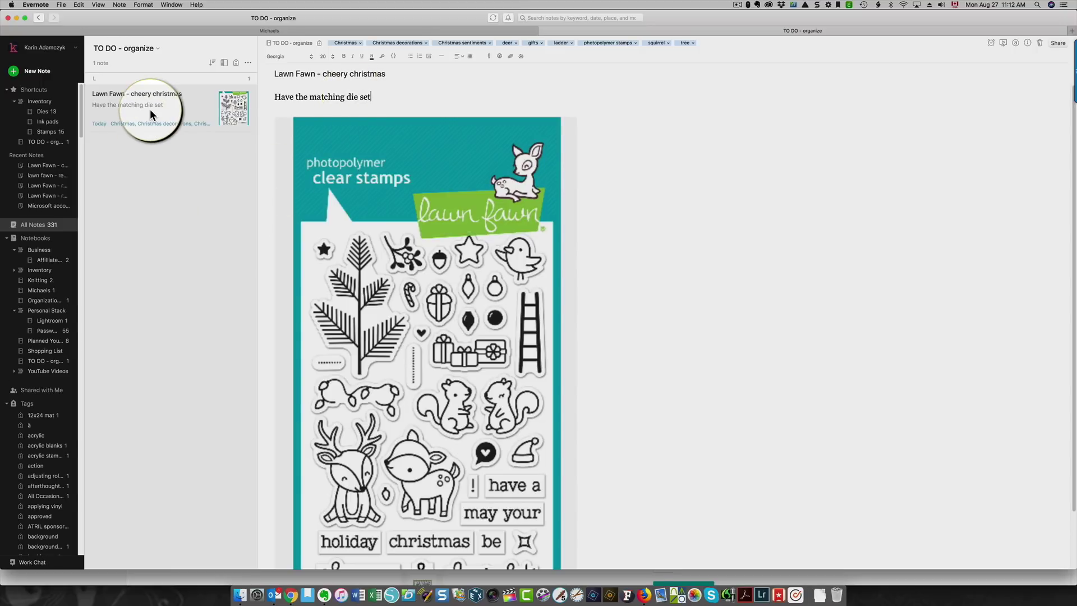
left_click_drag(120, 91, 45, 133)
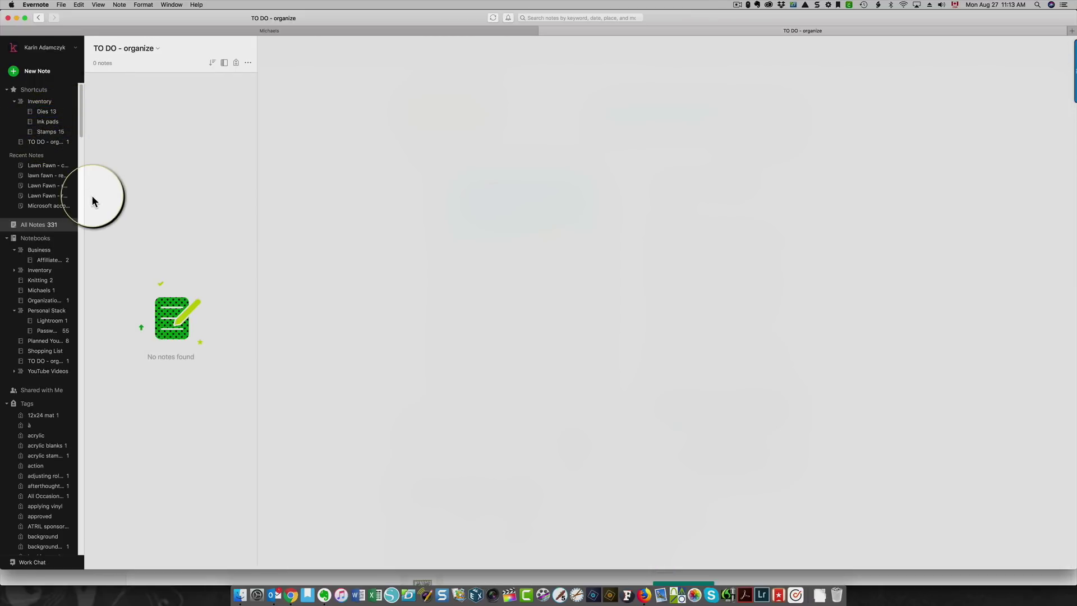
Step: Search the Stamps notebook for 'lawn fawn' and open the Lawn Fawn - thanks a latte note
left_click(46, 132)
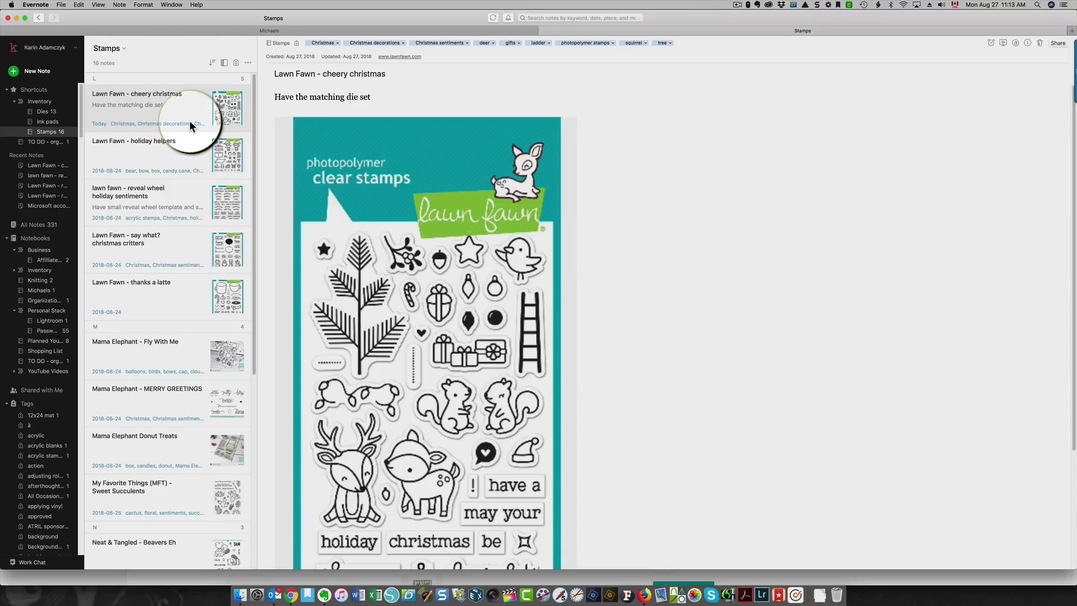
left_click(574, 17)
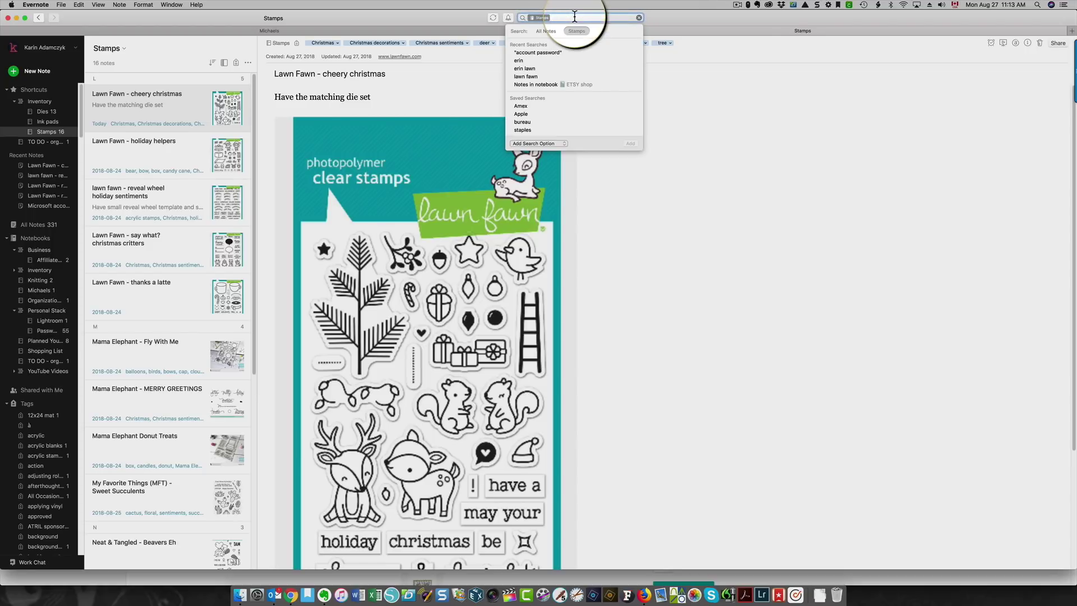
type("lawn")
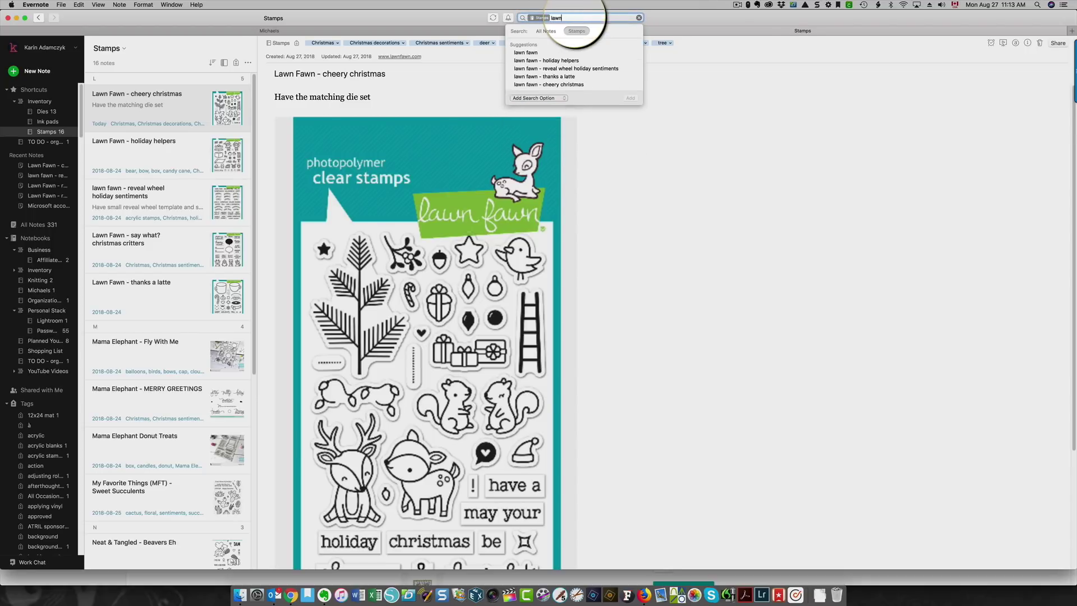
type(" fawn")
key("Return")
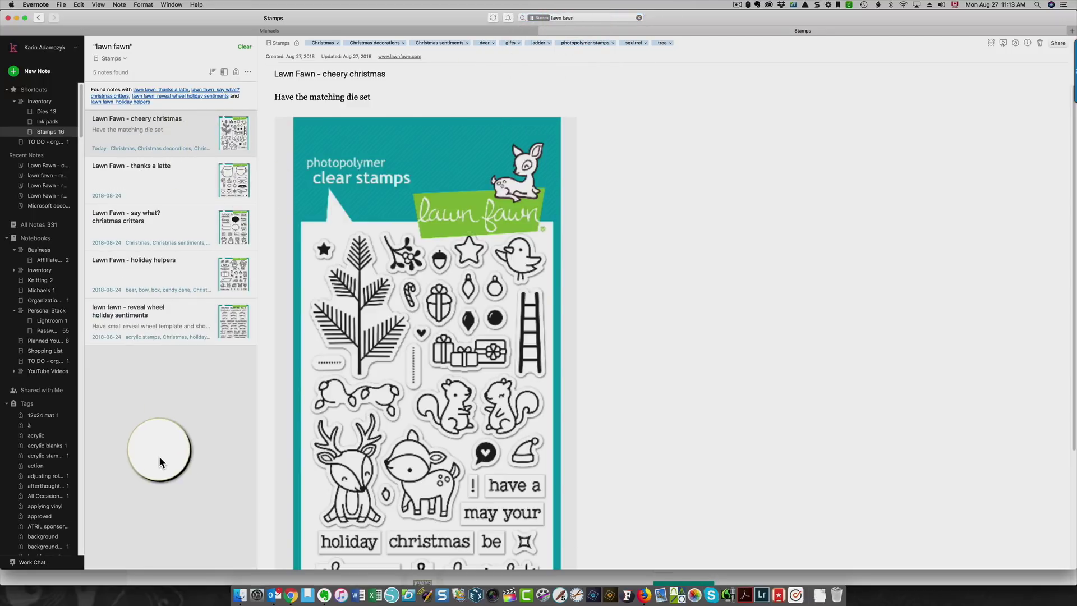
left_click(174, 172)
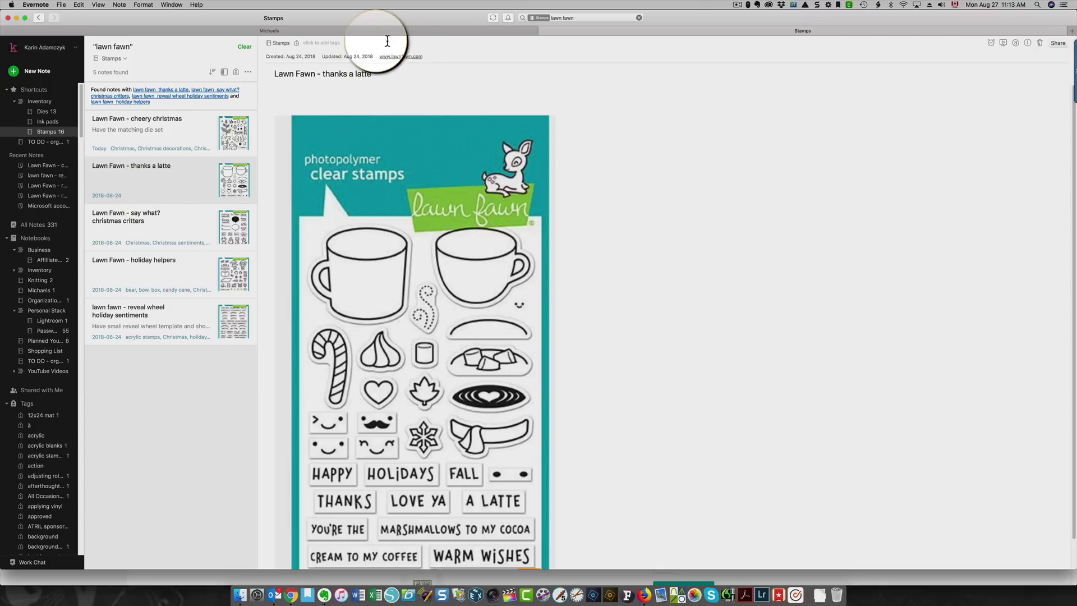
Step: Tag thanks a latte with coffee, hot chocolate, candy cane and sentiments, then clear the search
left_click(321, 43)
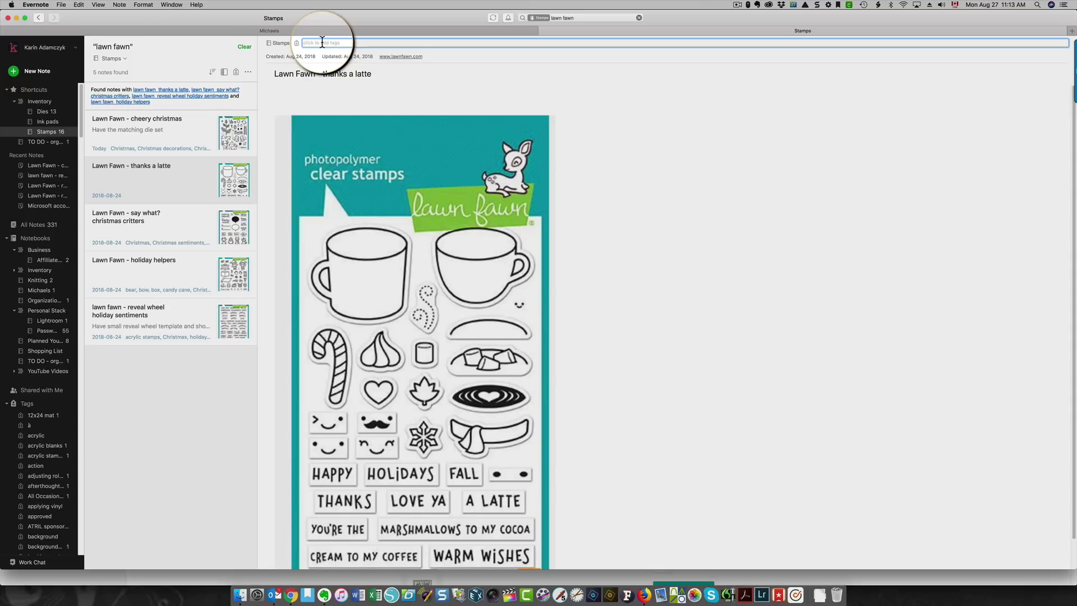
type("coffee")
key("Return")
type("hot chocolate")
key("Return")
key("Return")
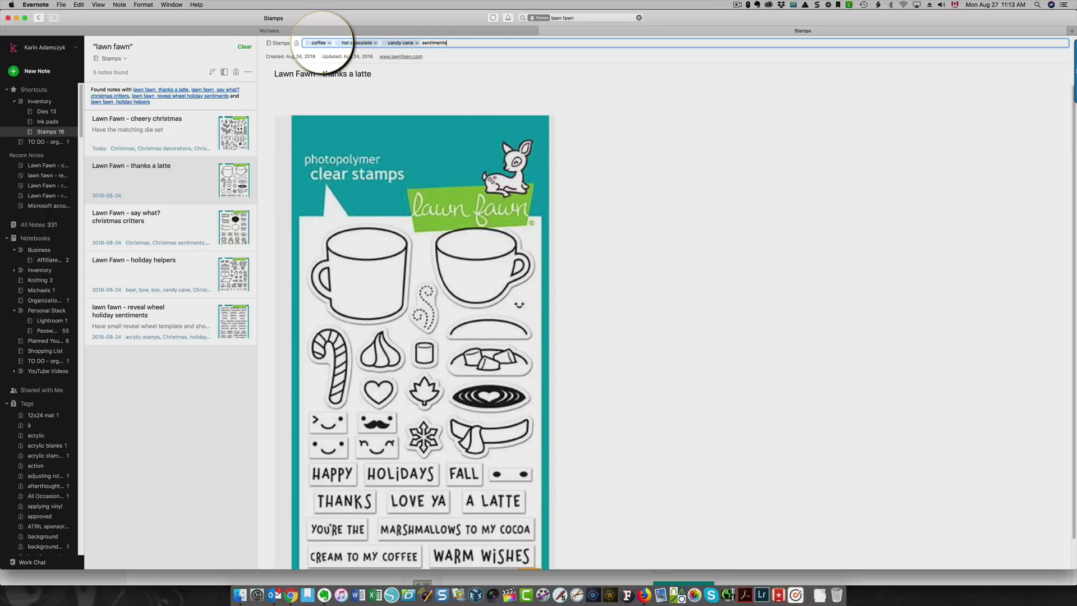
key("Return")
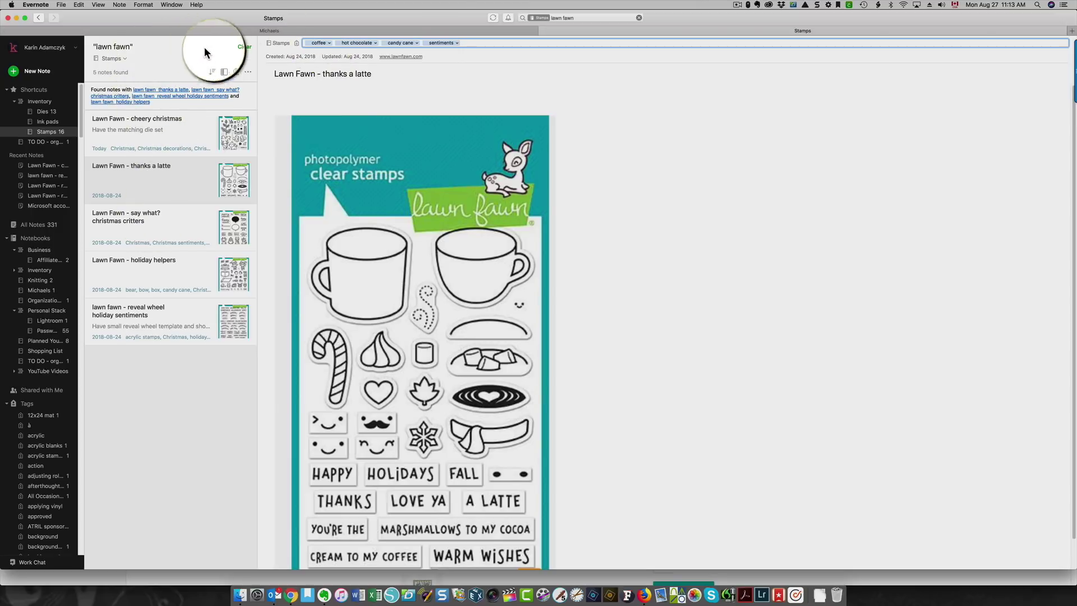
left_click(243, 46)
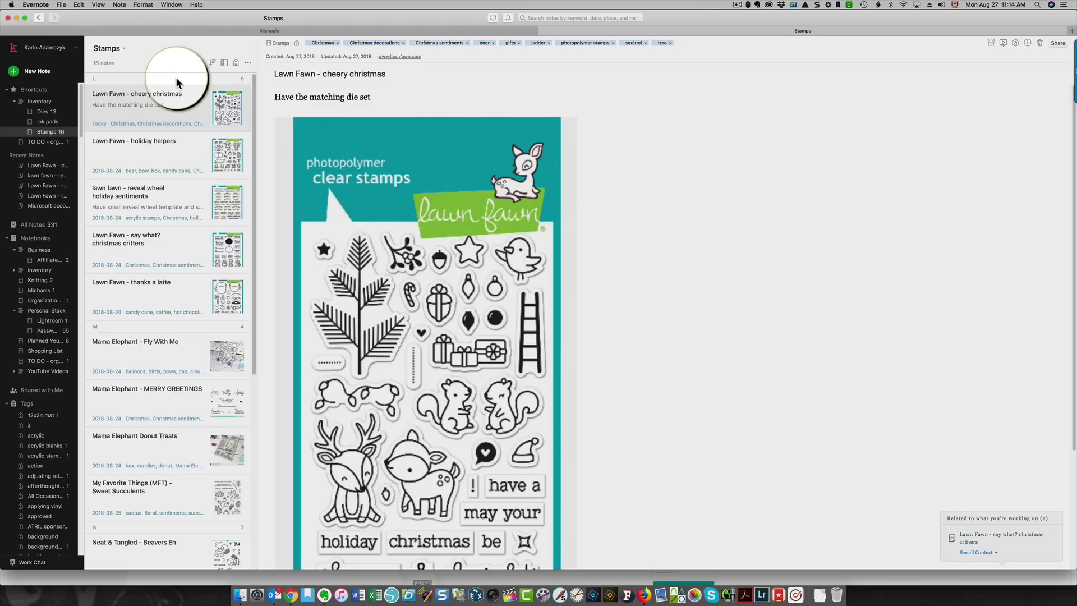
Step: Search the Stamps notebook for 'coffee'
left_click(575, 15)
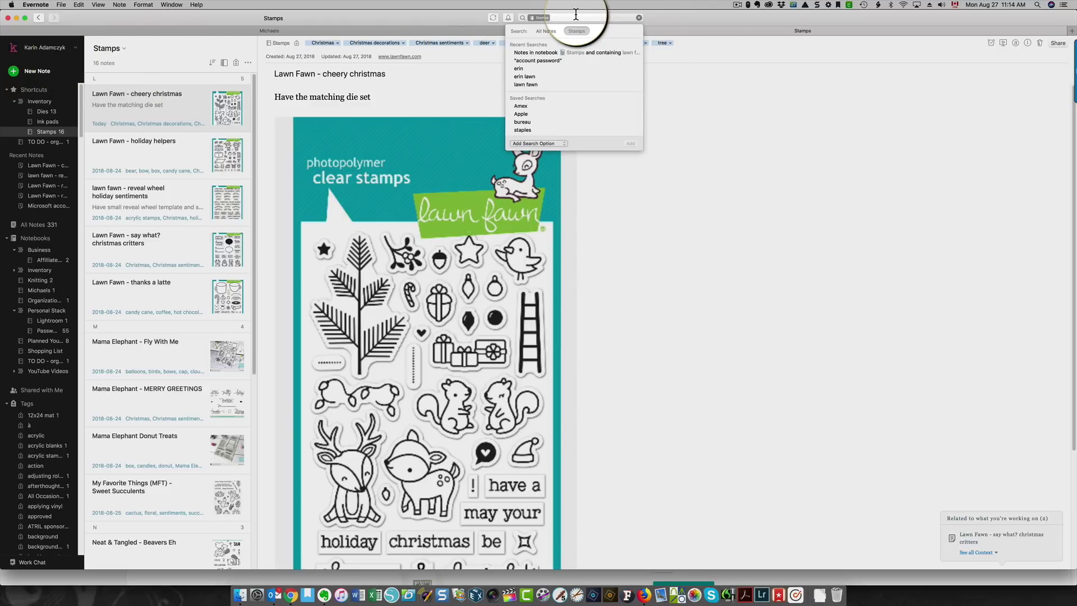
type("cofcoffee")
key("Return")
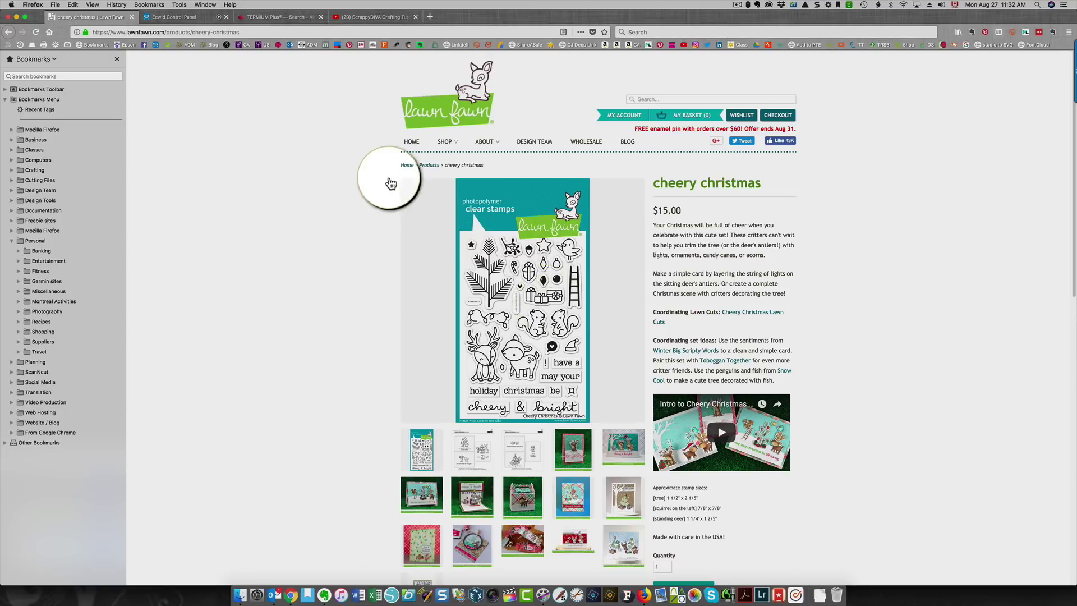
Step: Return to the cheery christmas search results and open the $25.00 'cheery christmas - lawn cuts' die set page
left_click(223, 105)
left_click(9, 32)
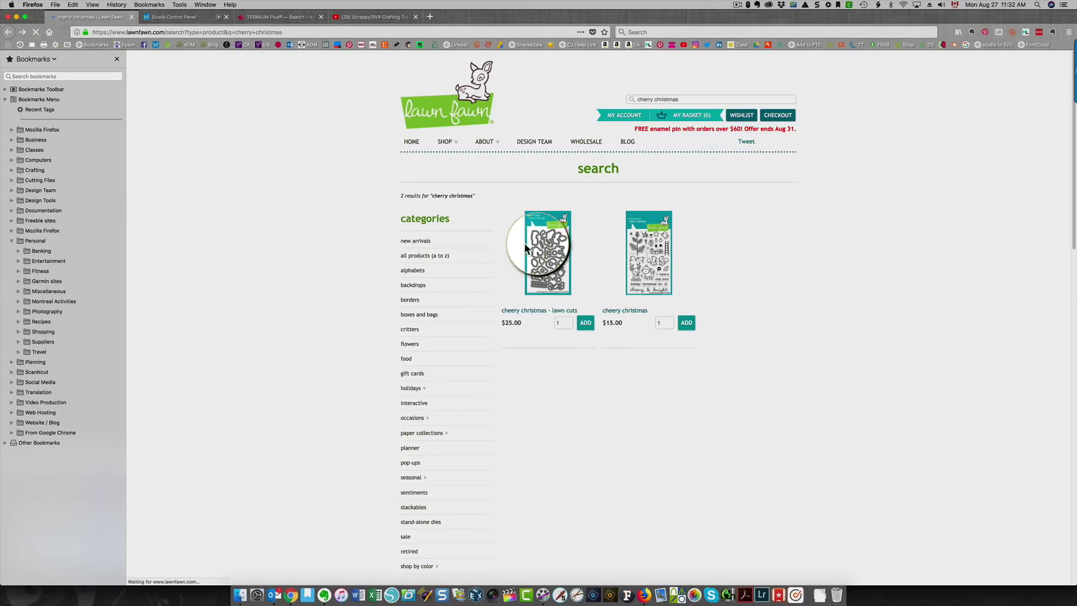
mouse_move(548, 243)
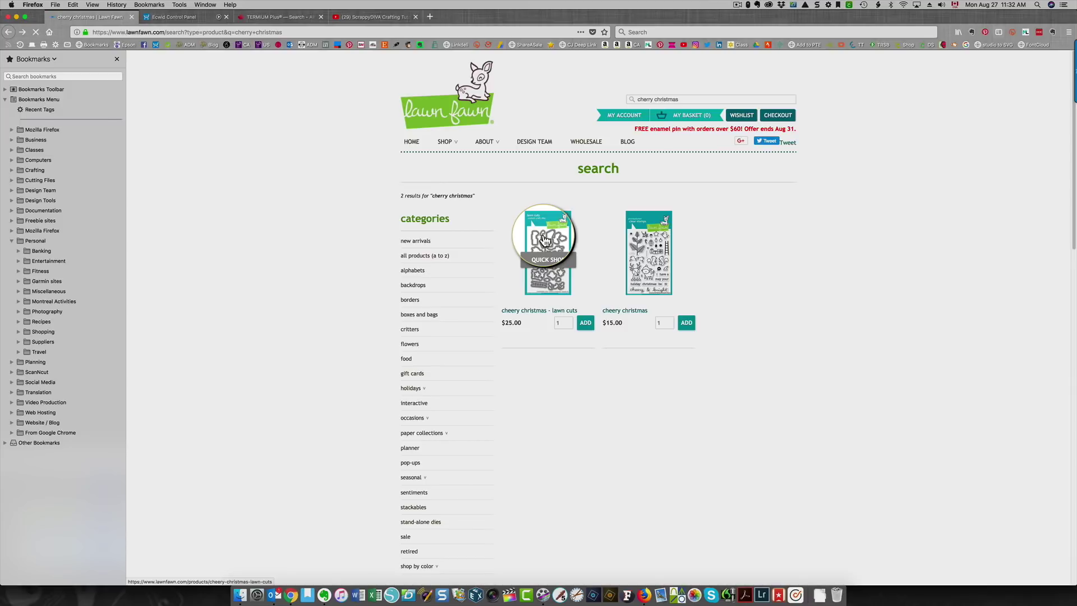
left_click(544, 241)
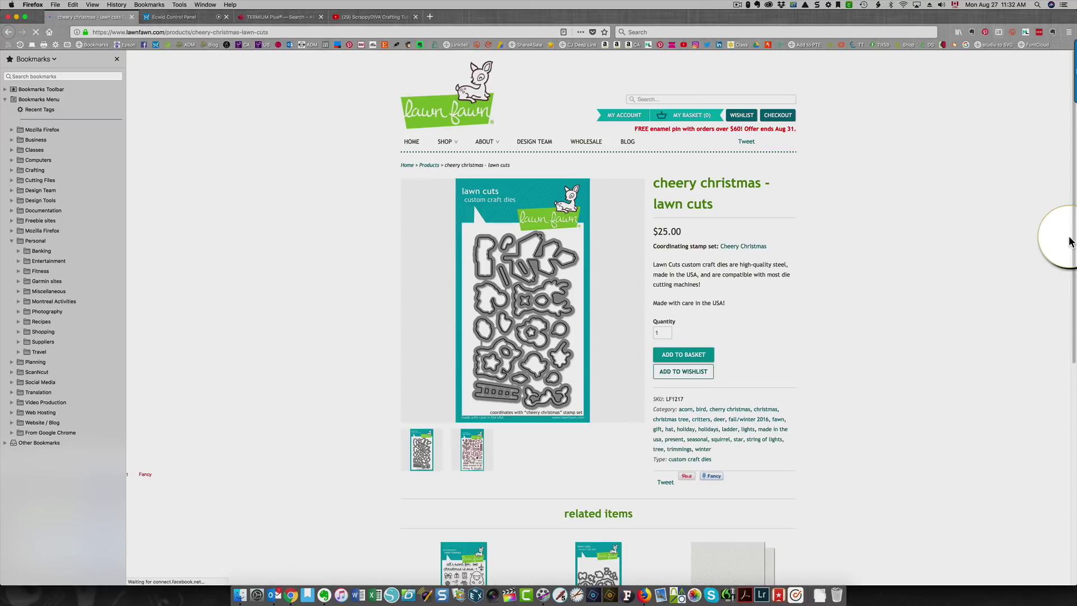
Step: Capture a Web Clipper screenshot of the die set product image
left_click(971, 31)
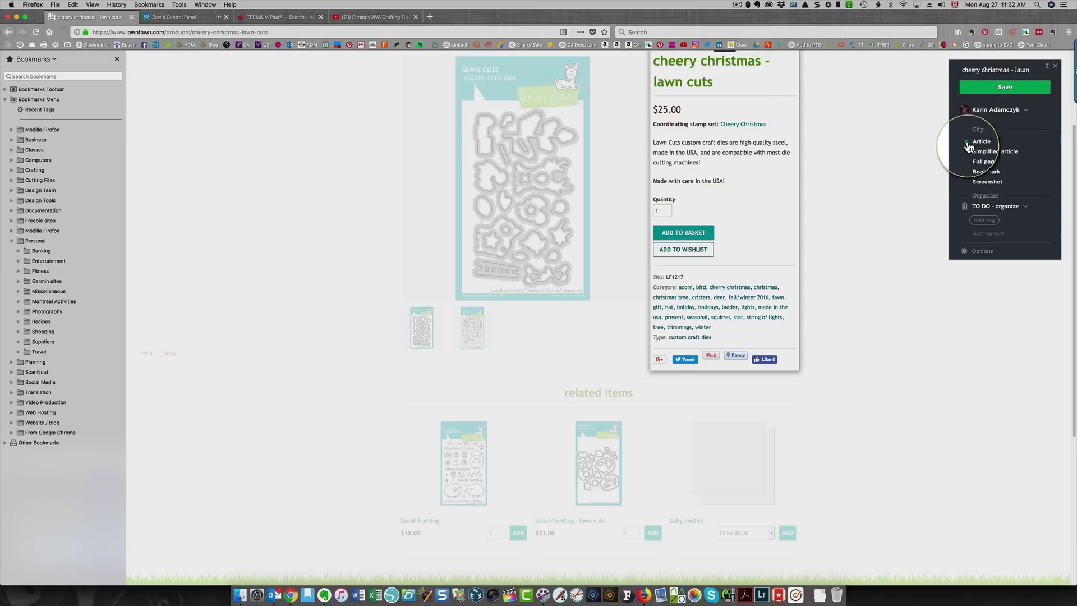
left_click(979, 183)
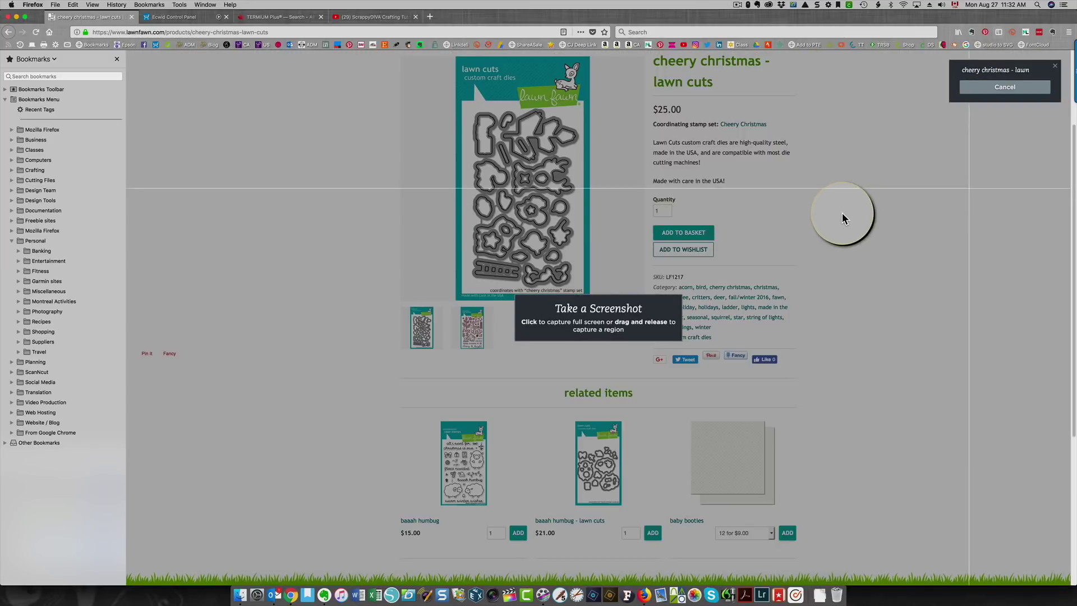
scroll(348, 201, "up", 4)
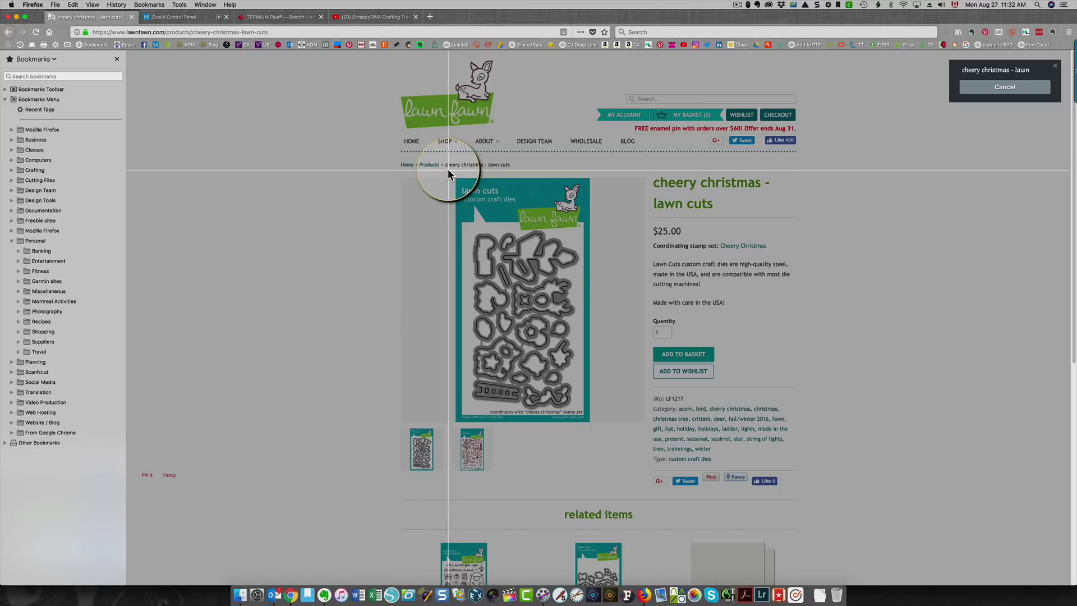
mouse_move(457, 178)
left_mouse_down()
mouse_move(545, 247)
mouse_move(599, 358)
mouse_move(603, 432)
left_mouse_up()
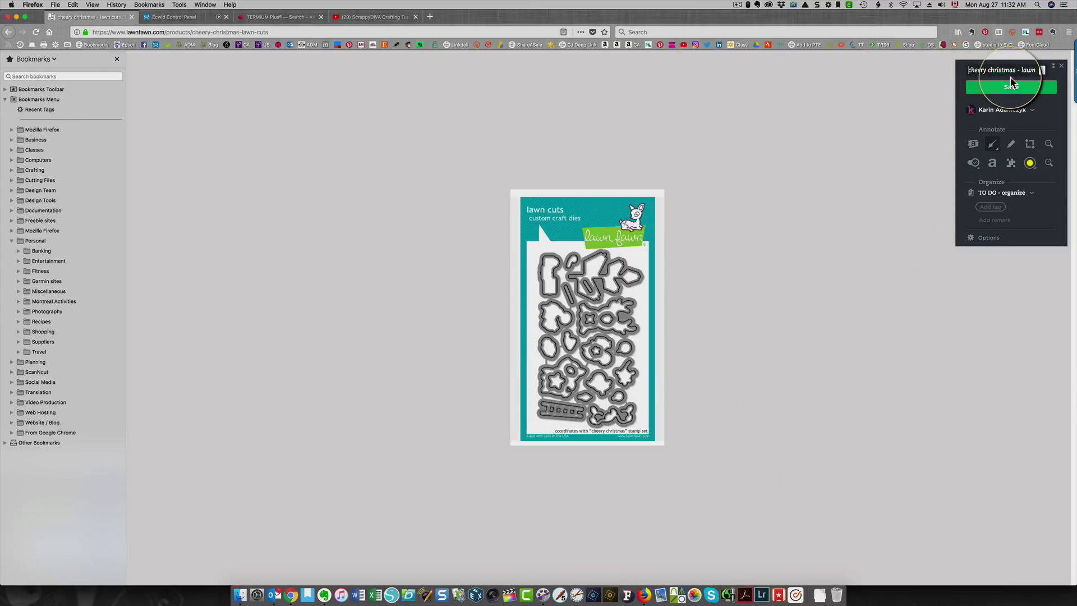
Step: Prefix the clip title with 'Lawn Fawn -', tag it dies and Christmas, and save to TO DO - organize
type("Lawn Faw")
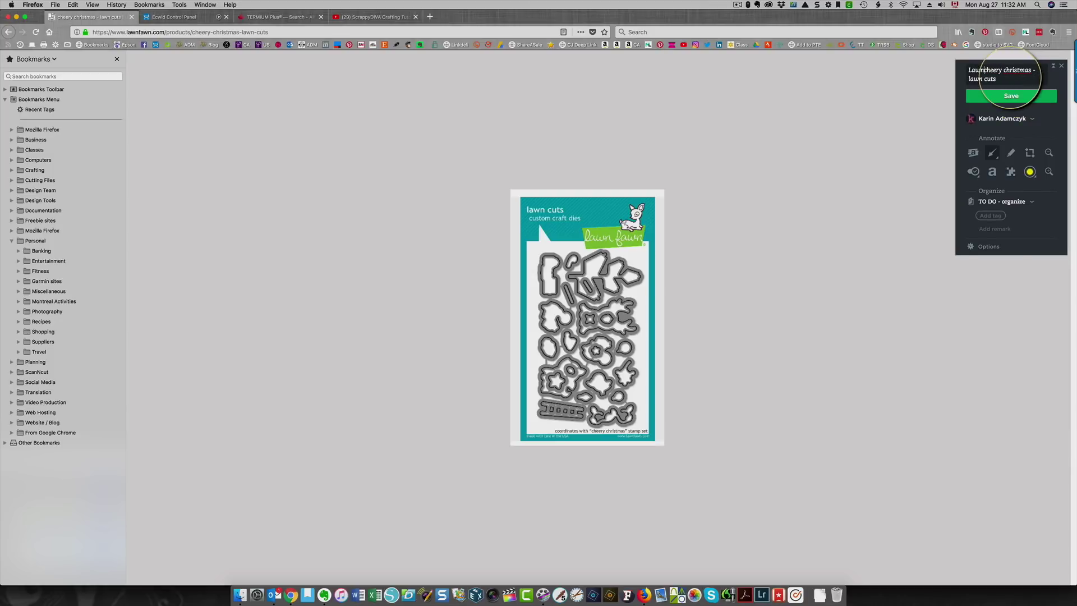
type("n -")
left_click(997, 219)
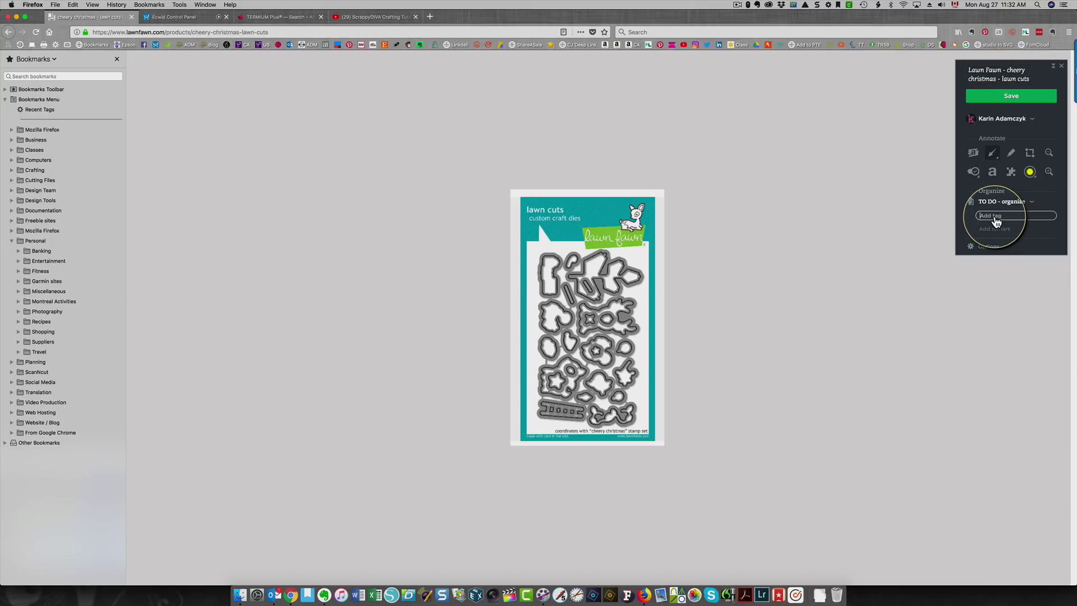
type("dies")
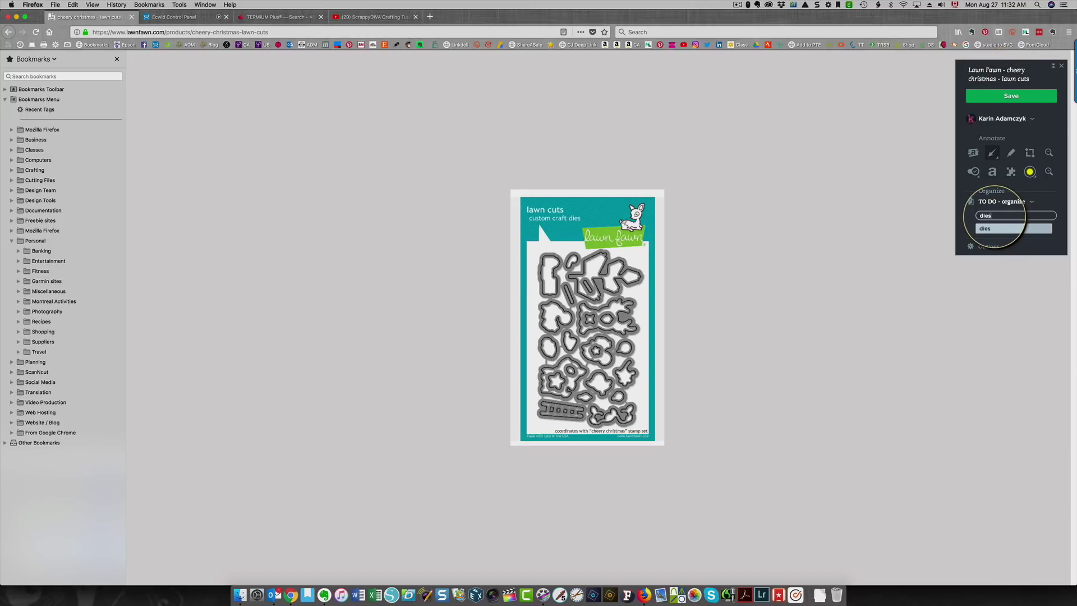
key("Return")
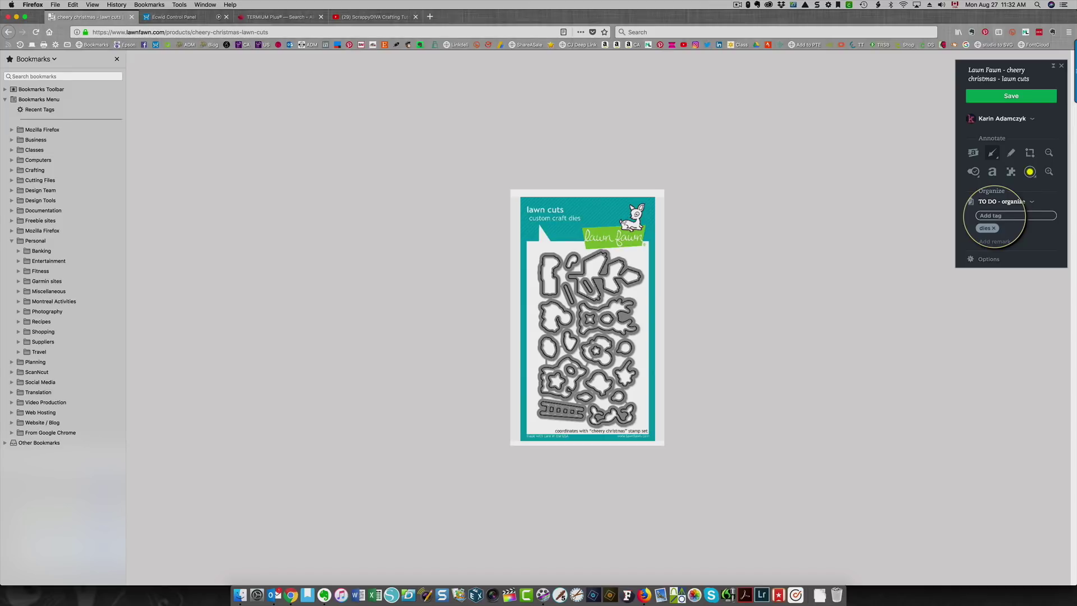
type("Christmas")
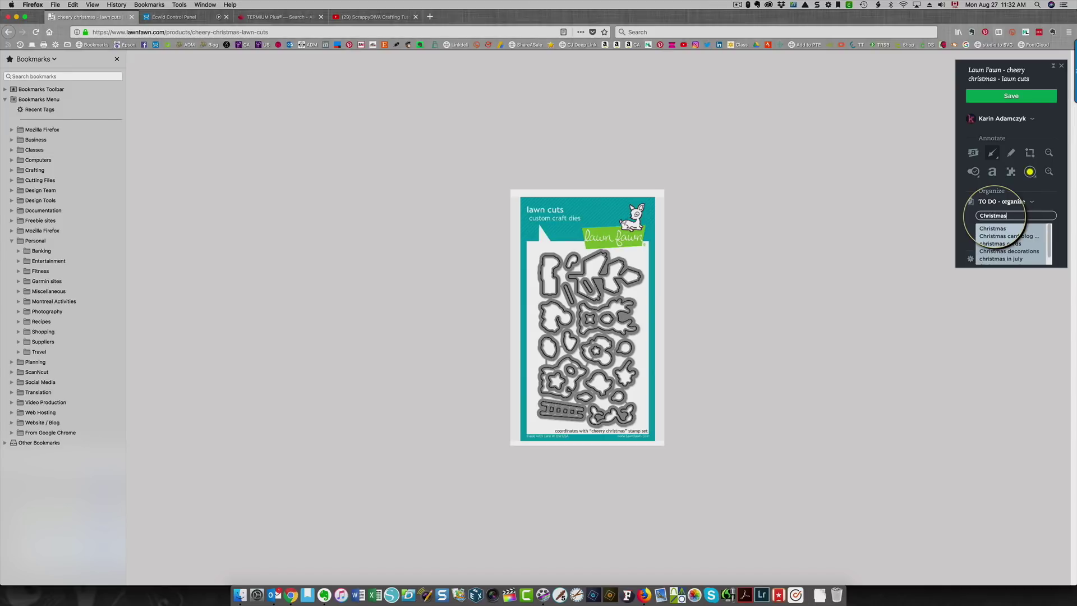
key("Return")
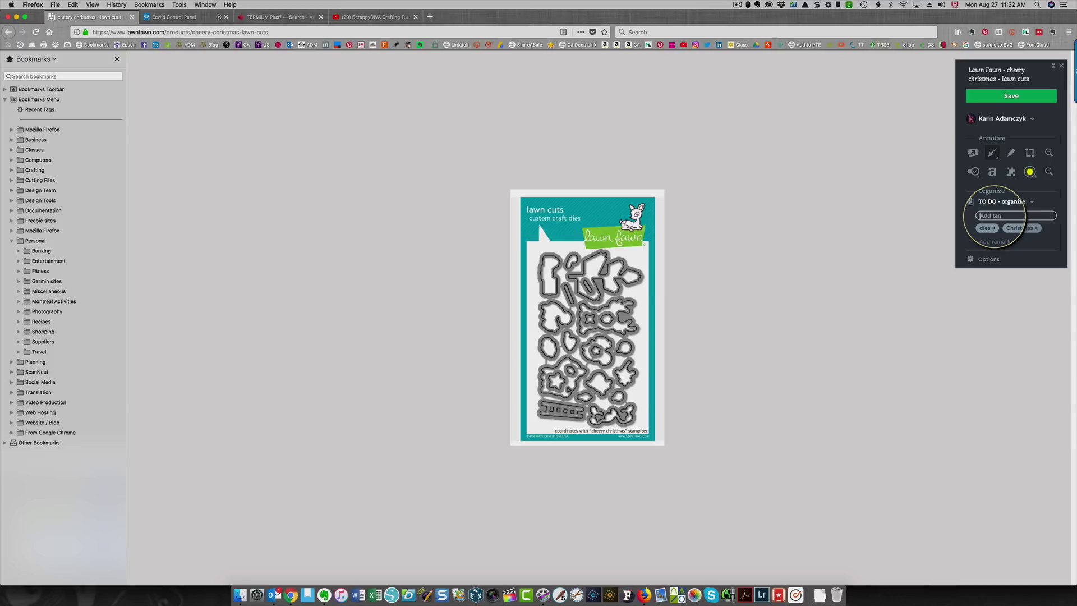
left_click(1011, 98)
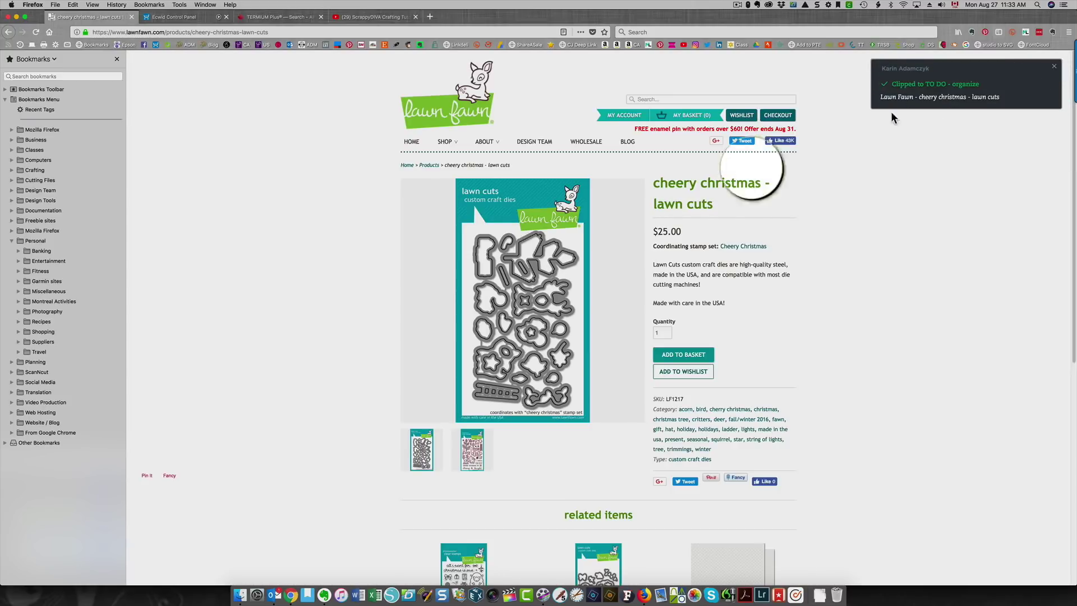
Step: Switch to Evernote and look through the TO DO - organize and Stamps notebooks
left_click(324, 596)
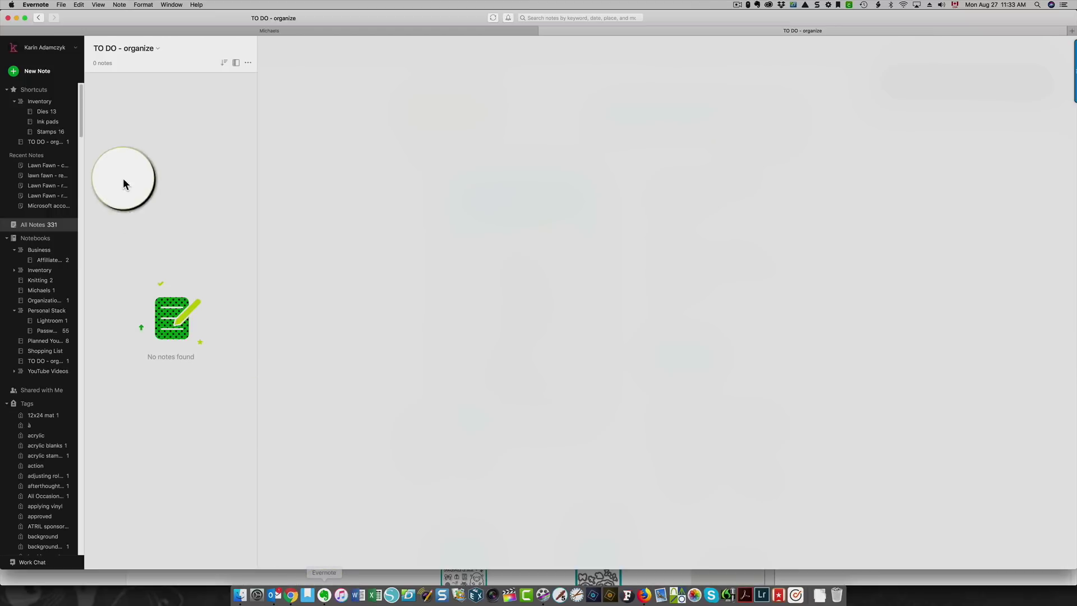
left_click(46, 143)
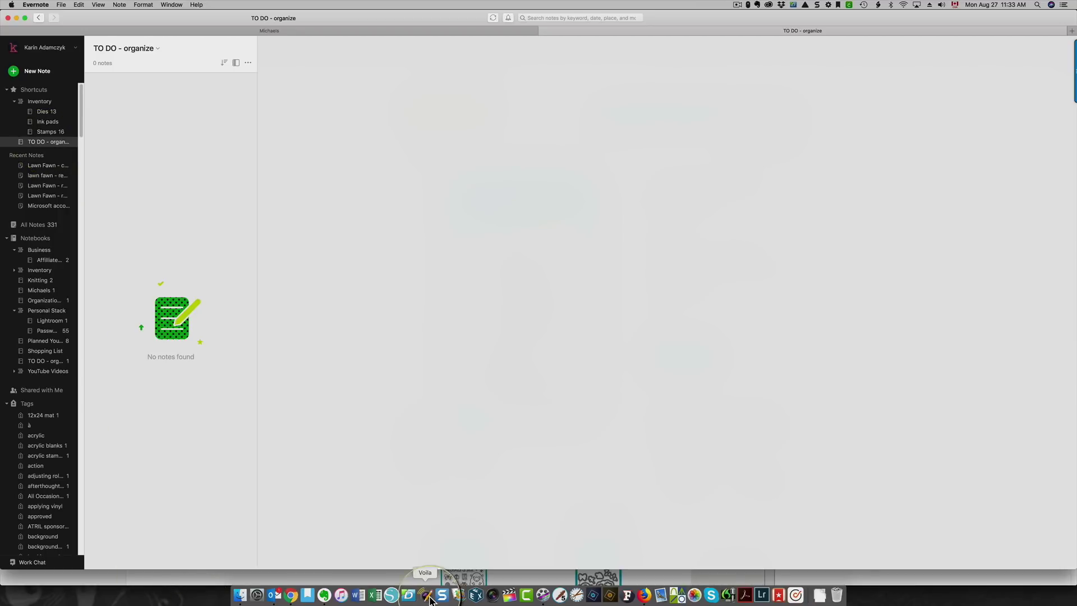
left_click(645, 596)
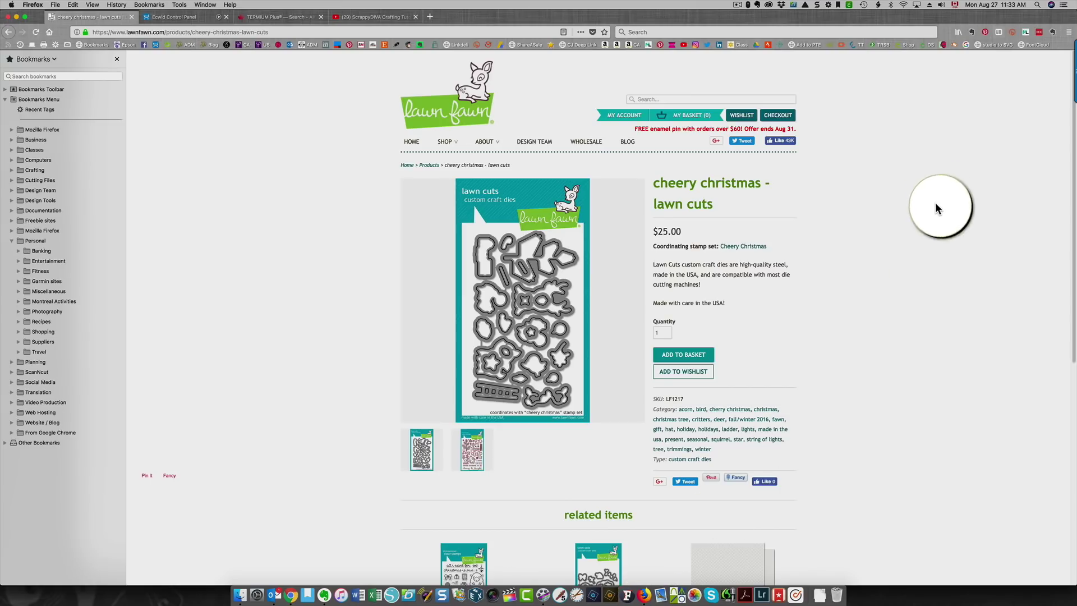
left_click(324, 594)
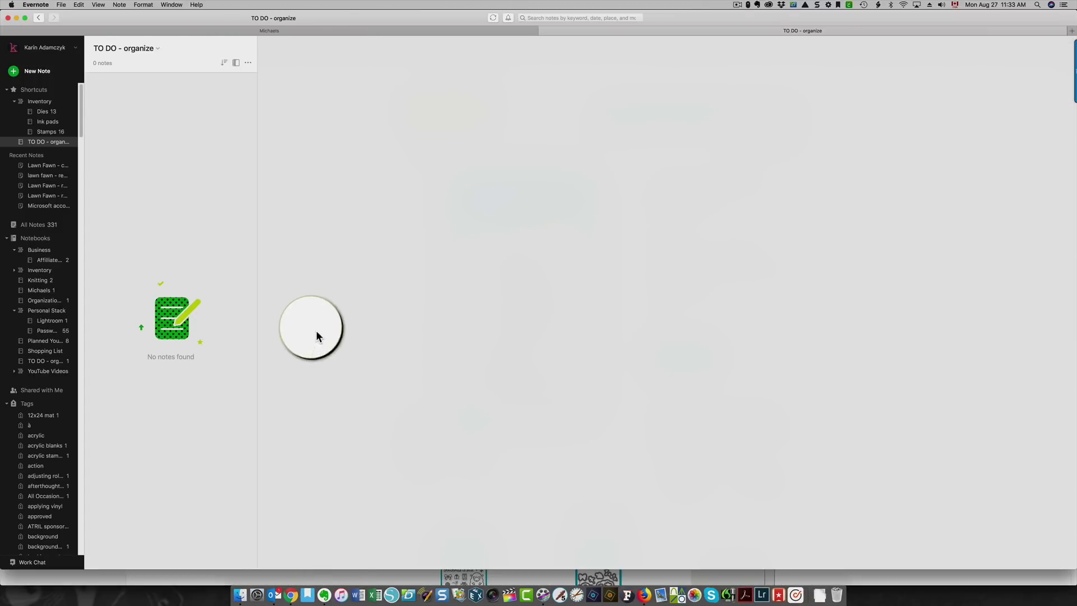
left_click(44, 132)
left_click(42, 142)
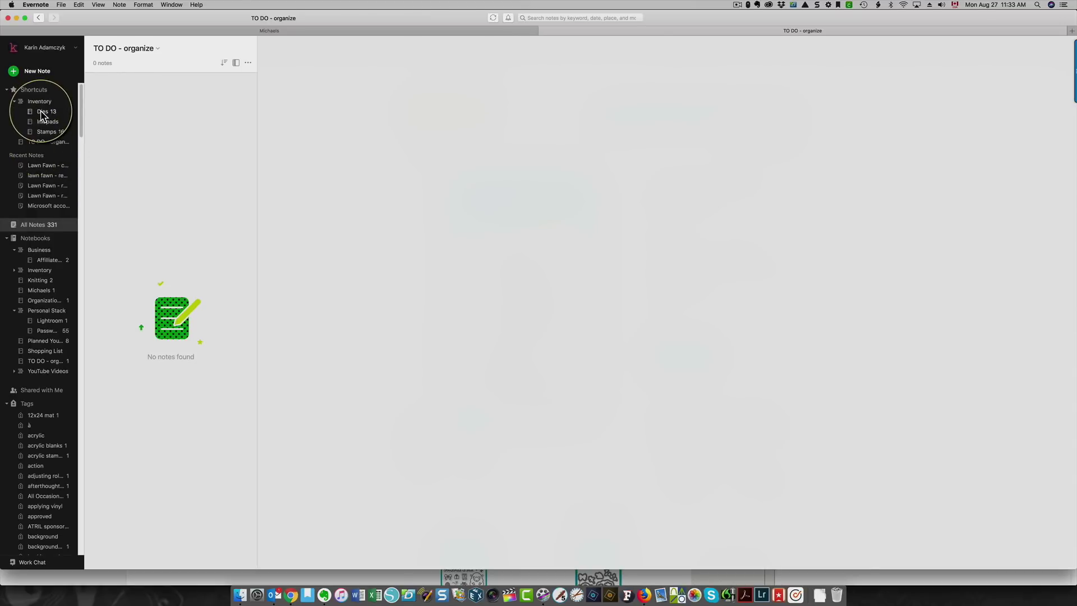
Step: Browse the Dies notebook's 13 notes, then return to the empty TO DO - organize notebook
left_click(45, 112)
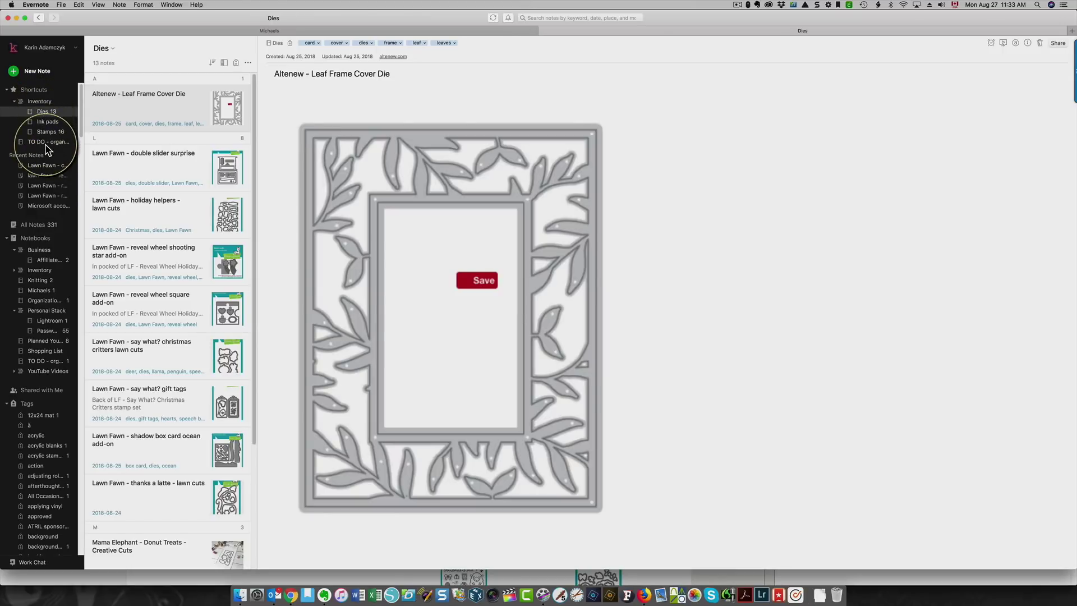
scroll(170, 203, "down", 5)
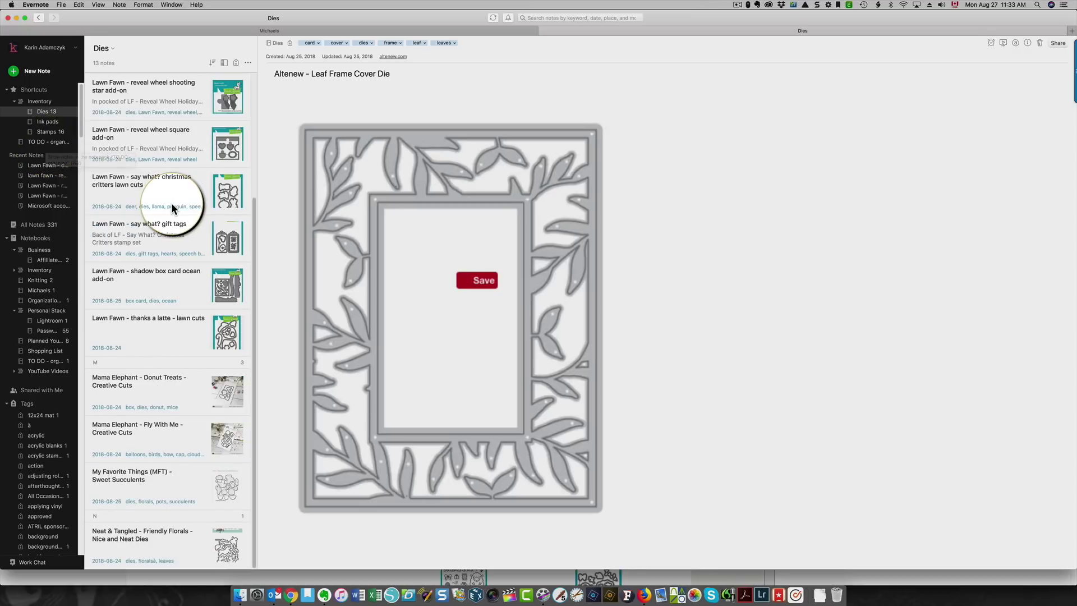
scroll(172, 207, "up", 5)
scroll(170, 203, "down", 5)
scroll(171, 220, "up", 5)
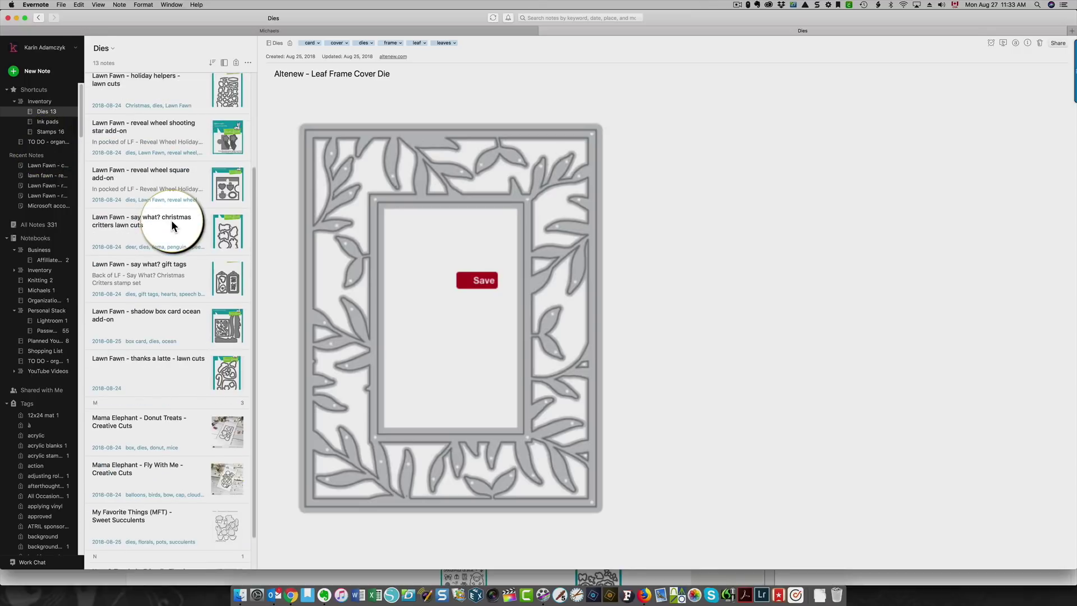
left_click(52, 142)
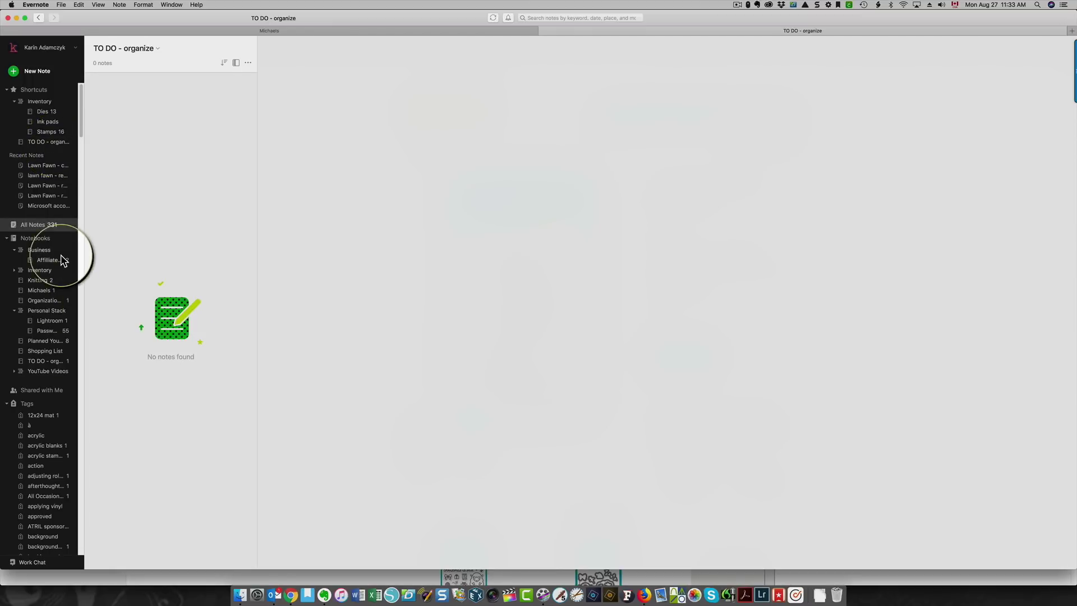
Step: Back on the Lawn Fawn page, capture a Web Clipper screenshot of the die package image
left_click(644, 595)
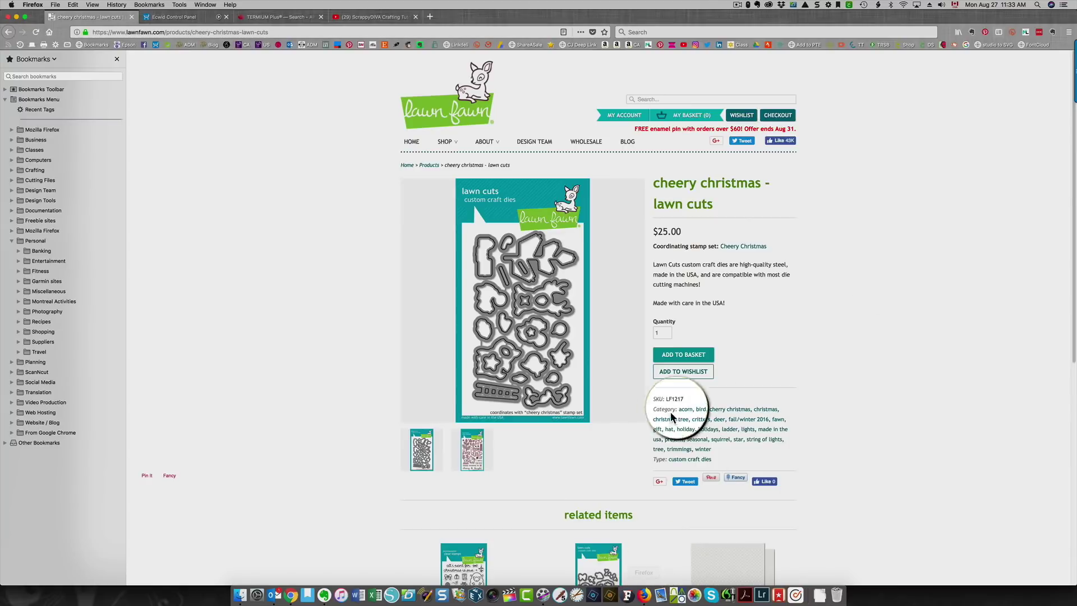
left_click(973, 32)
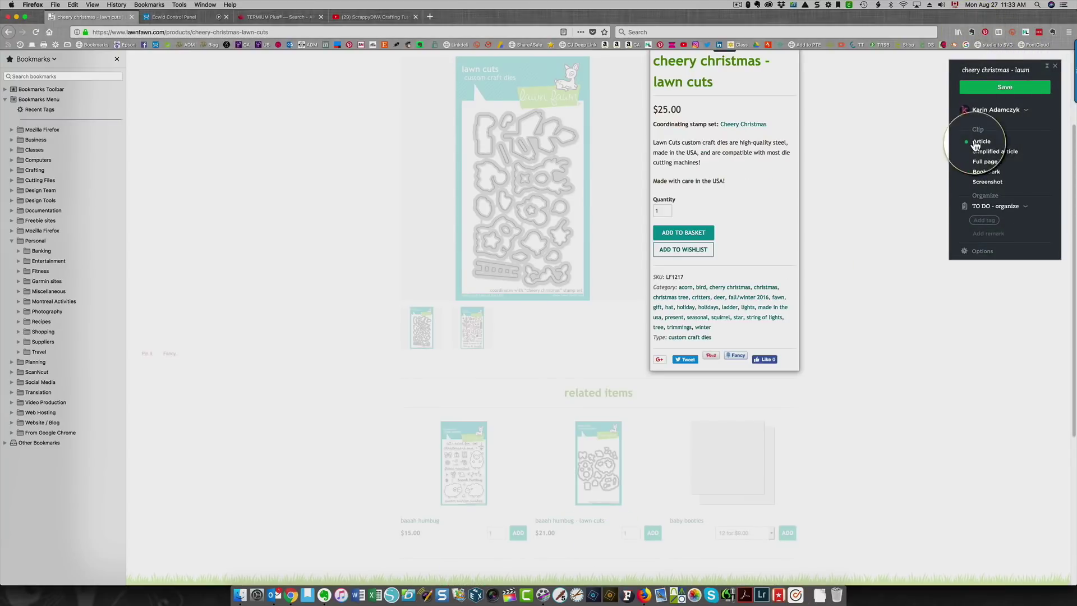
left_click(980, 187)
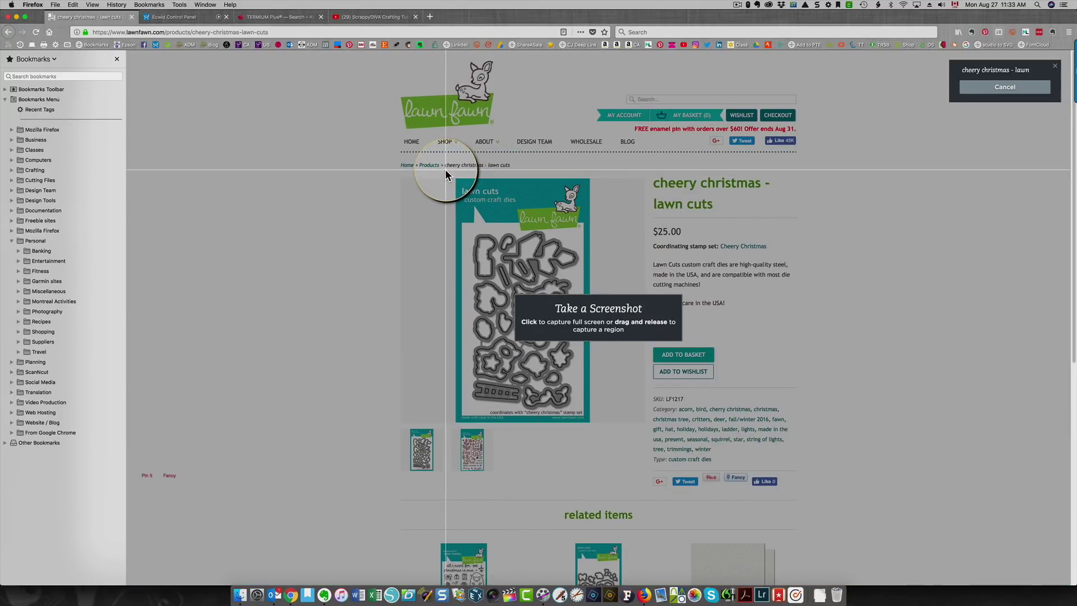
mouse_move(446, 170)
left_mouse_down()
mouse_move(573, 336)
mouse_move(601, 397)
mouse_move(598, 424)
left_mouse_up()
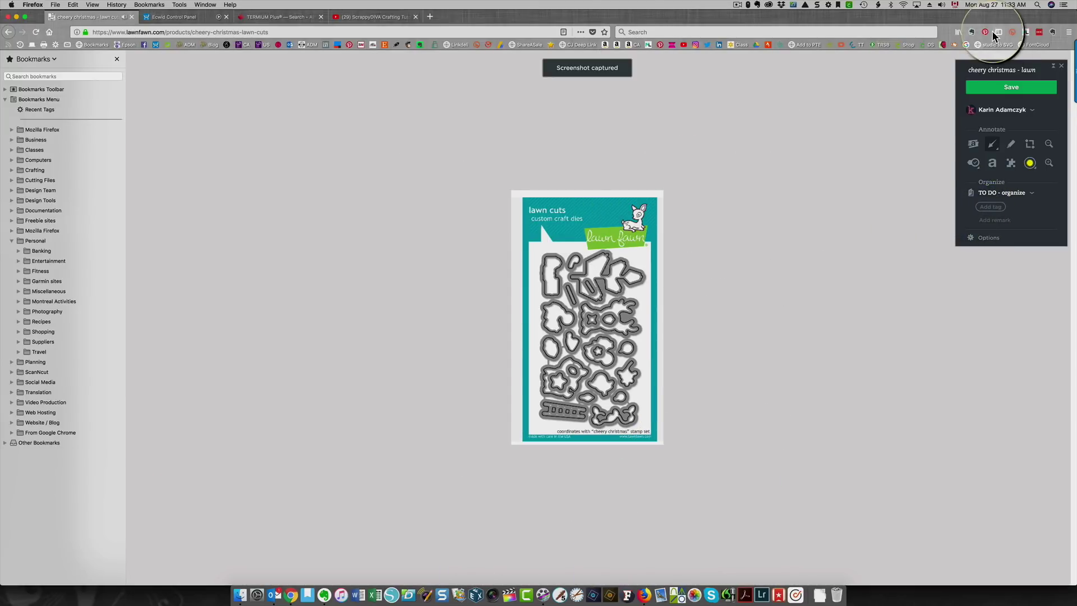
Step: Prefix the title with 'Lawn Fawn -', add the Christmas tag, and save the clip
left_click(969, 68)
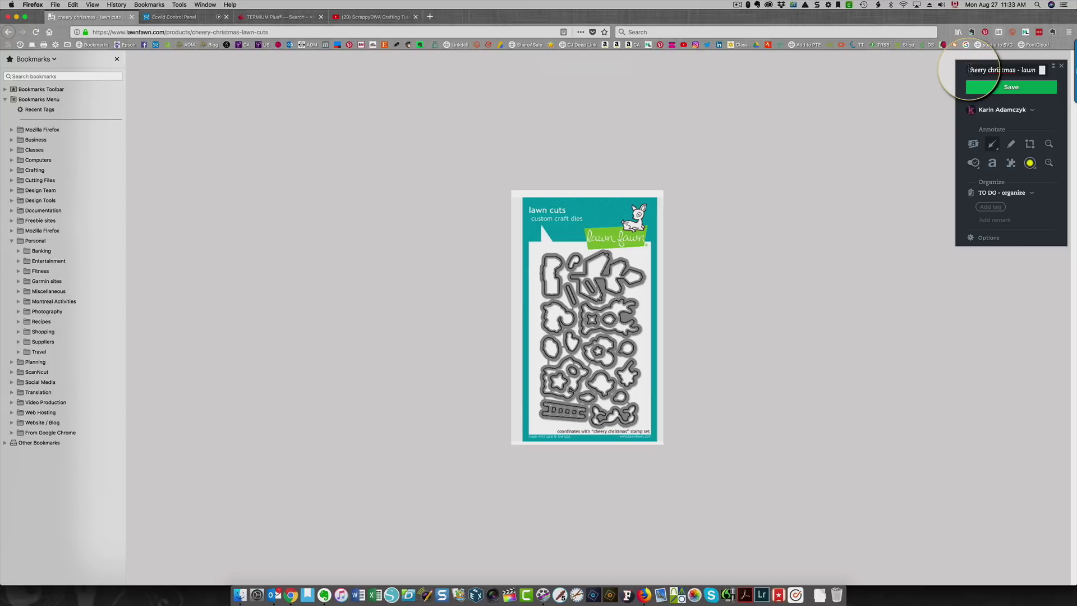
left_click(970, 70)
type("Lawn ")
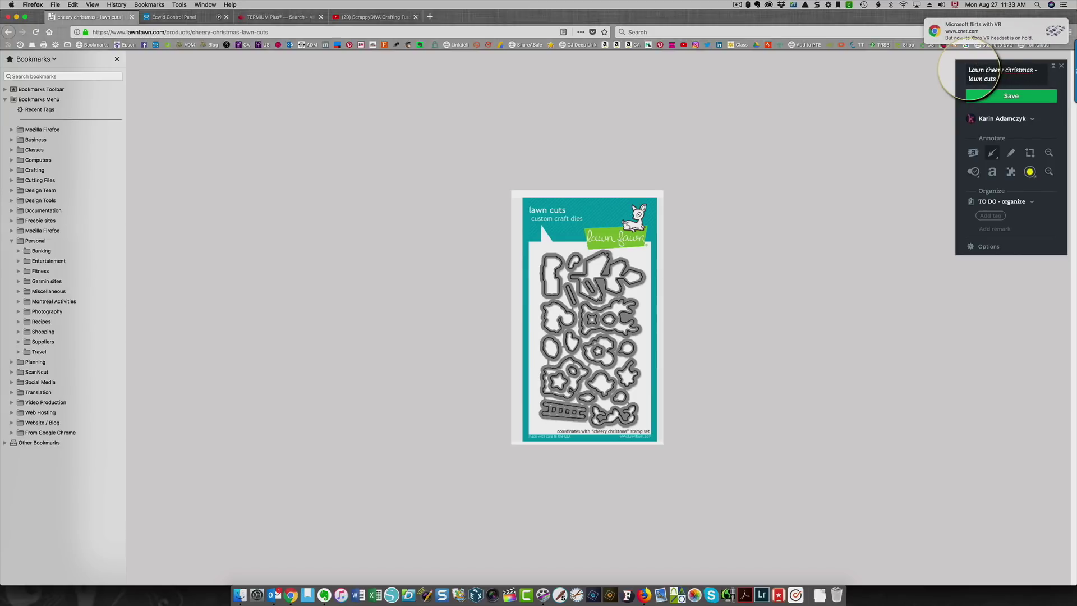
type("Fawn -")
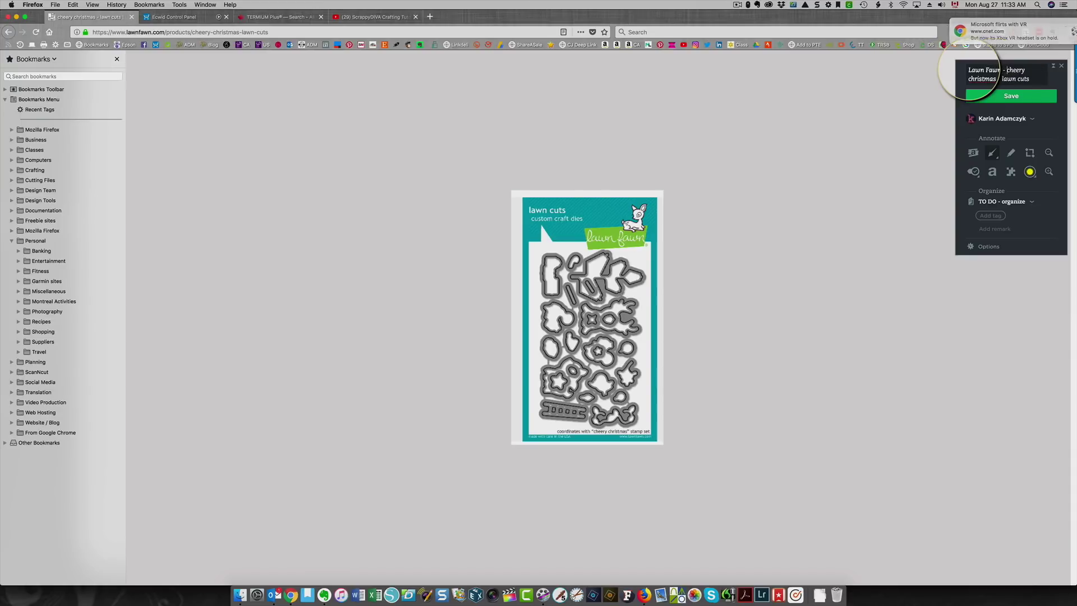
left_click(990, 216)
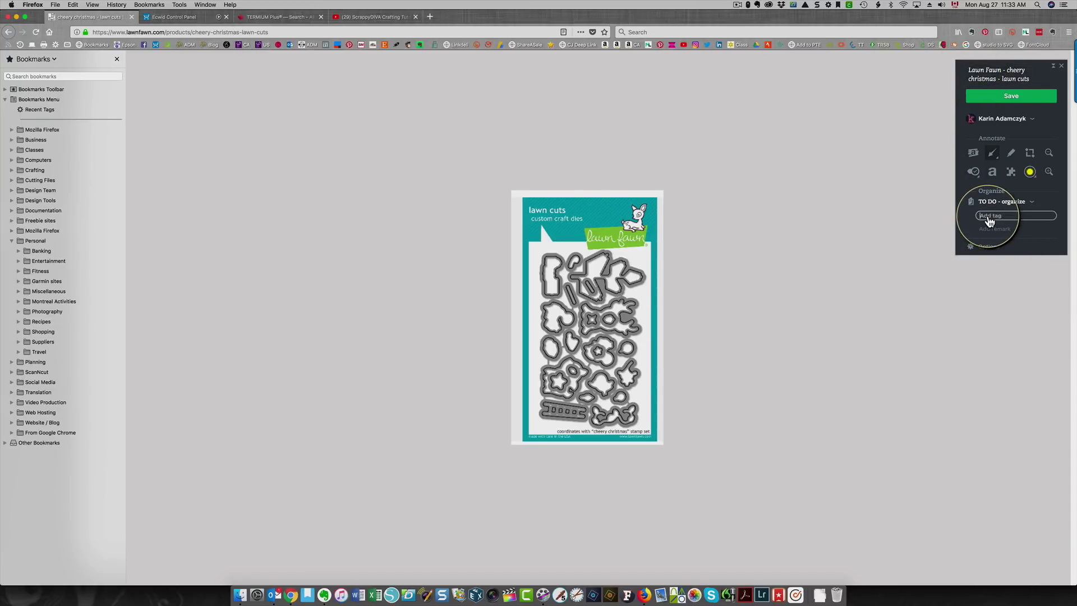
type("Chris")
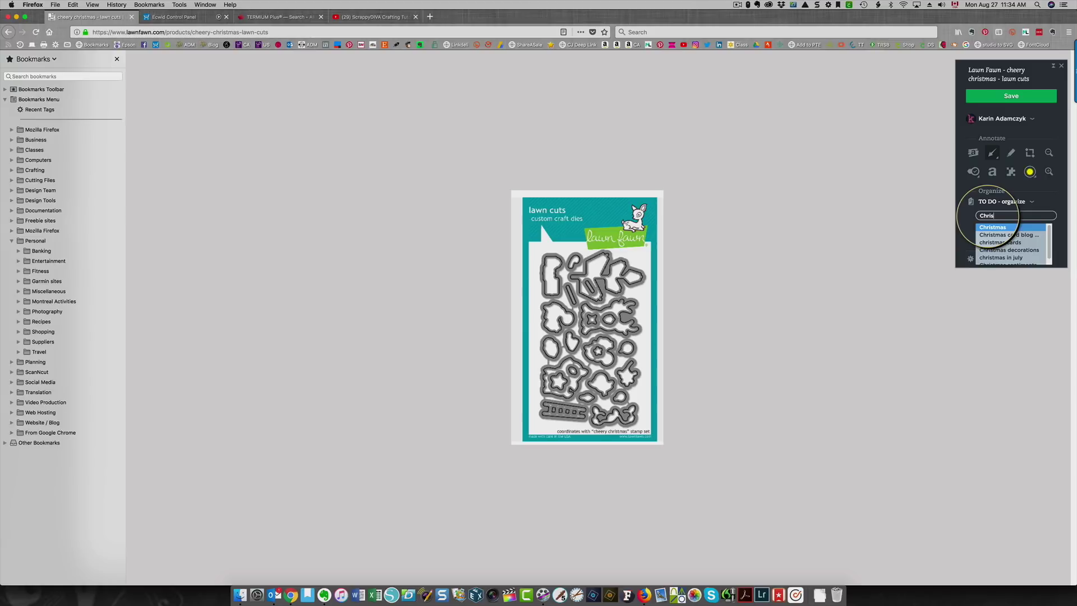
key("Return")
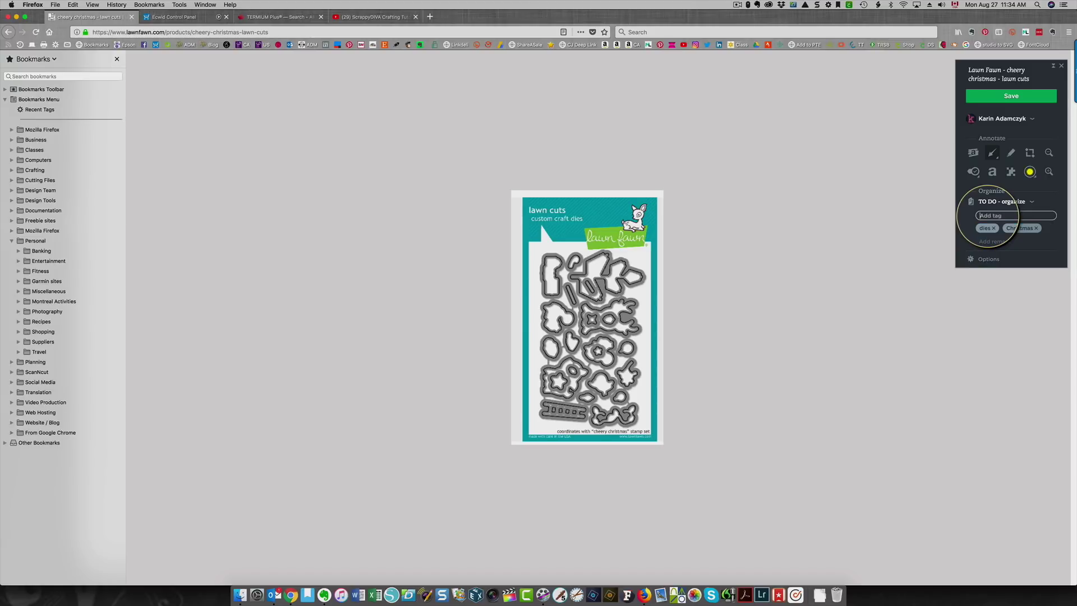
left_click(1024, 98)
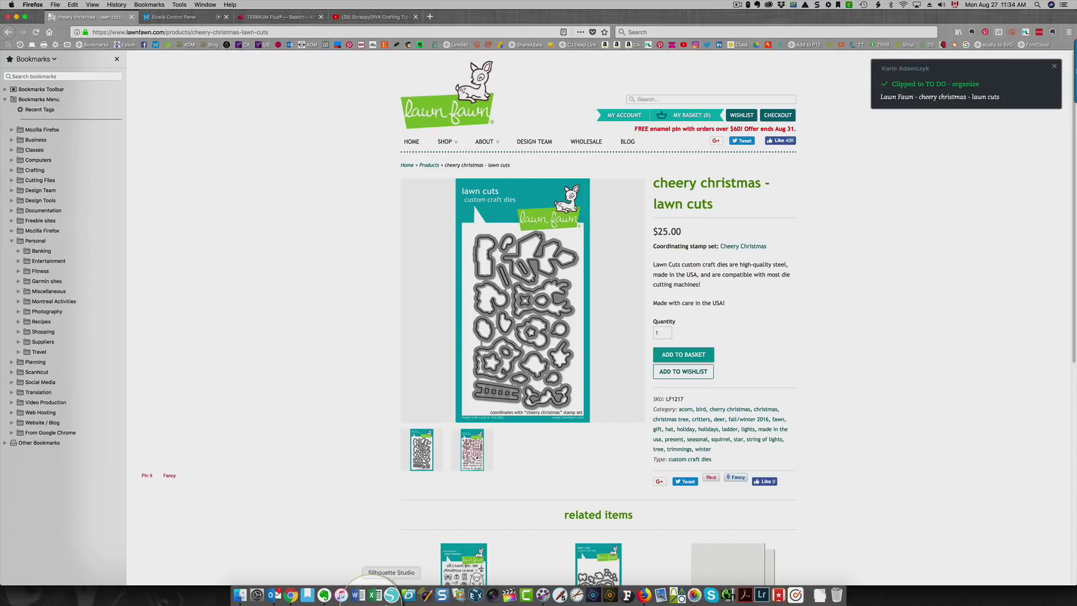
Step: Move the clipped note into Dies, delete the leftover duplicate, and view Dies with 14 notes
left_click(324, 595)
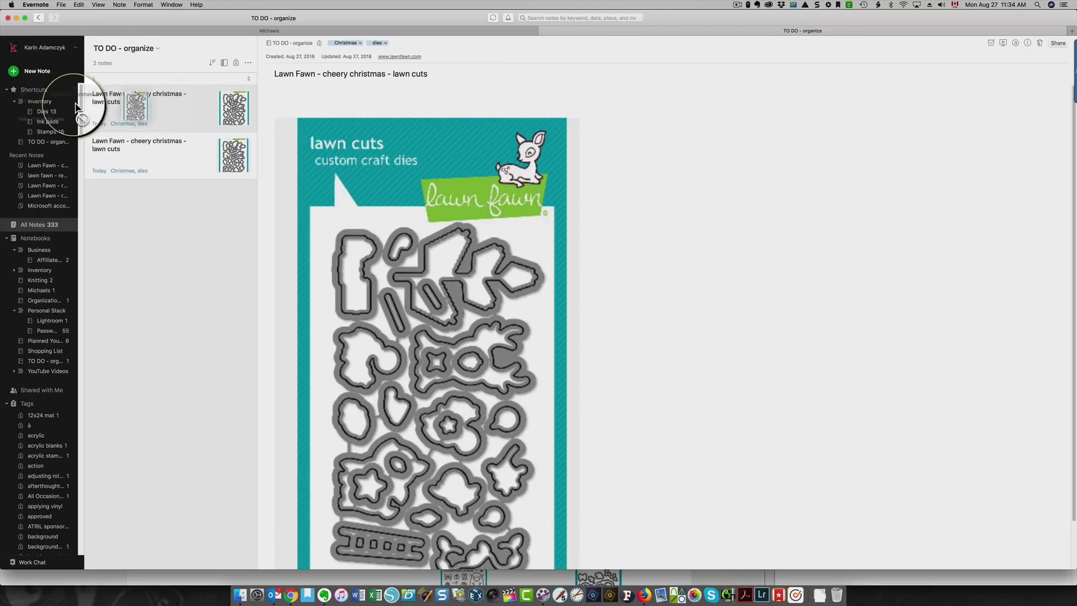
left_click_drag(47, 116, 47, 115)
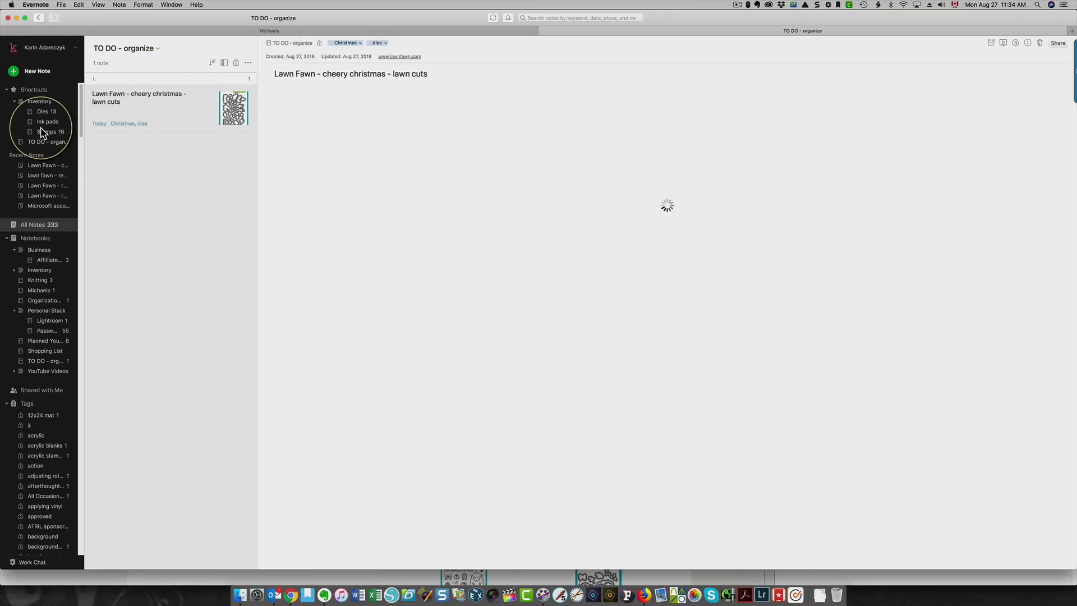
right_click(174, 107)
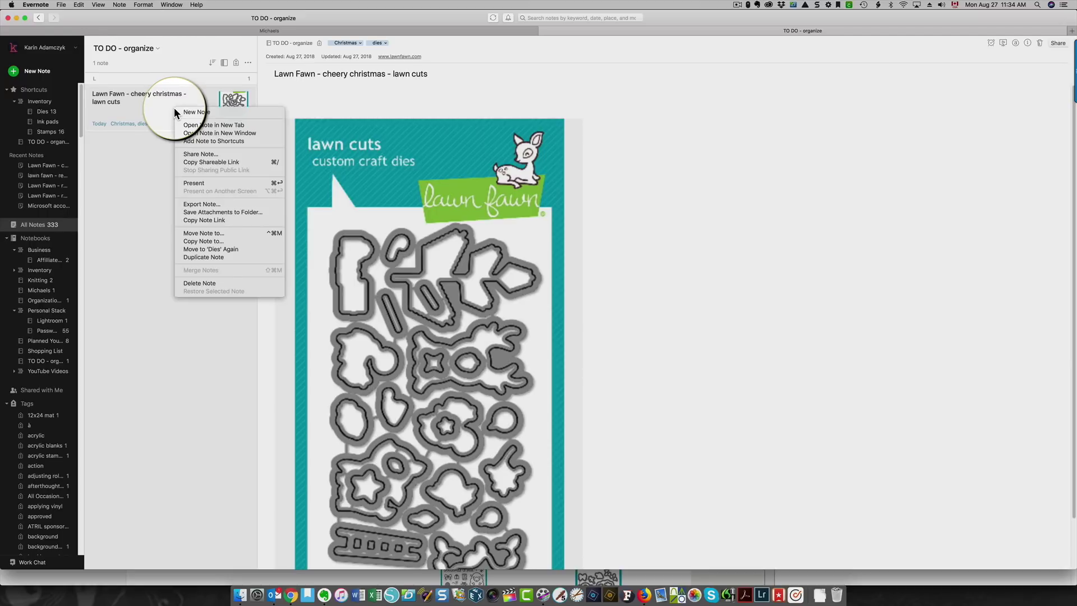
left_click(193, 278)
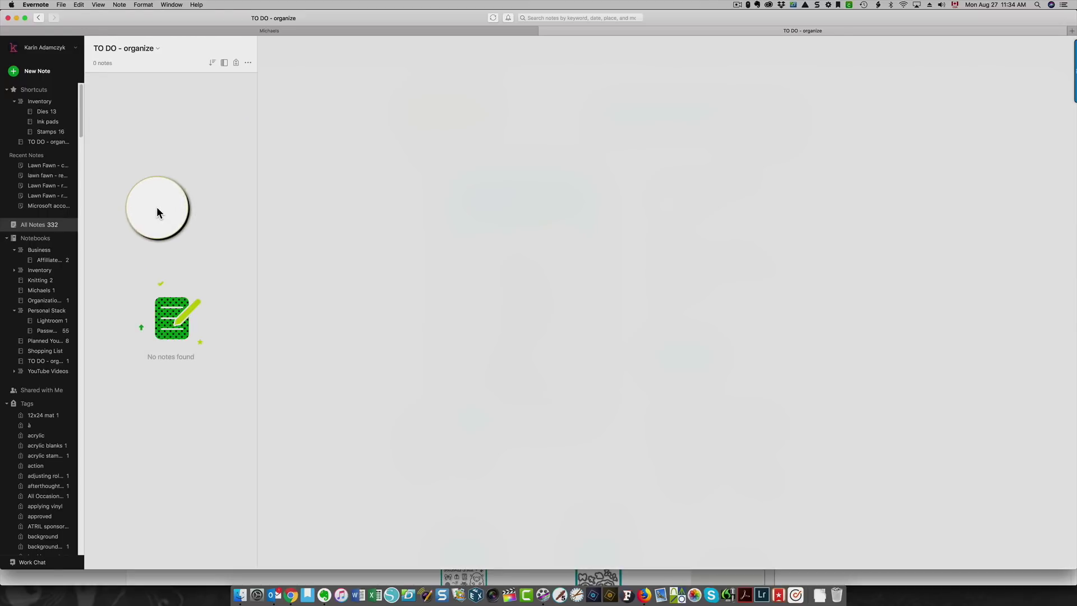
left_click(41, 112)
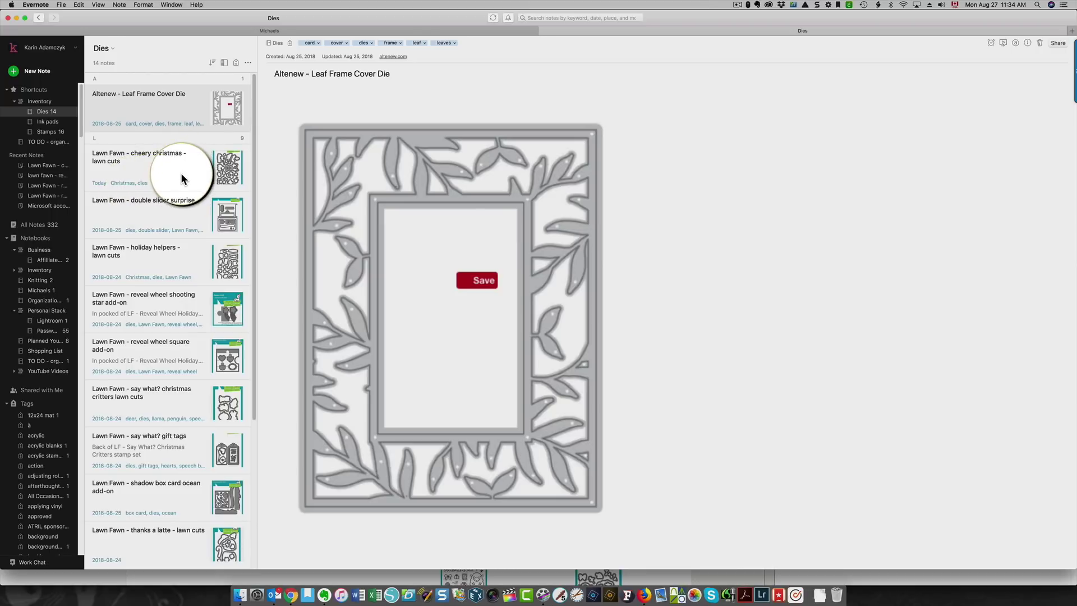
Step: Add the line 'In back of stamp pocket' under the cheery christmas lawn cuts note's title
left_click(148, 169)
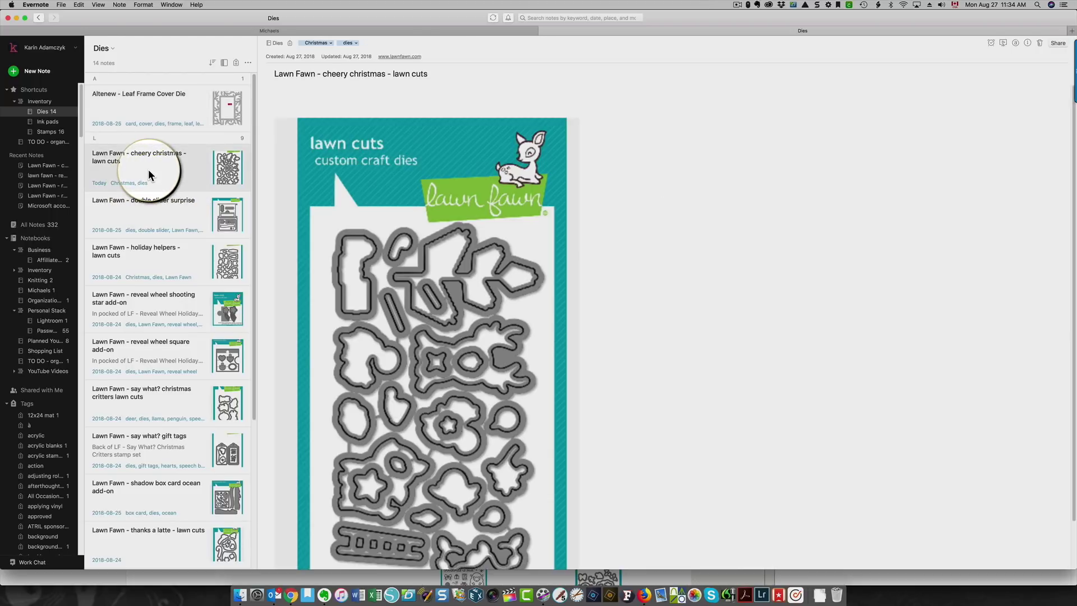
left_click(306, 99)
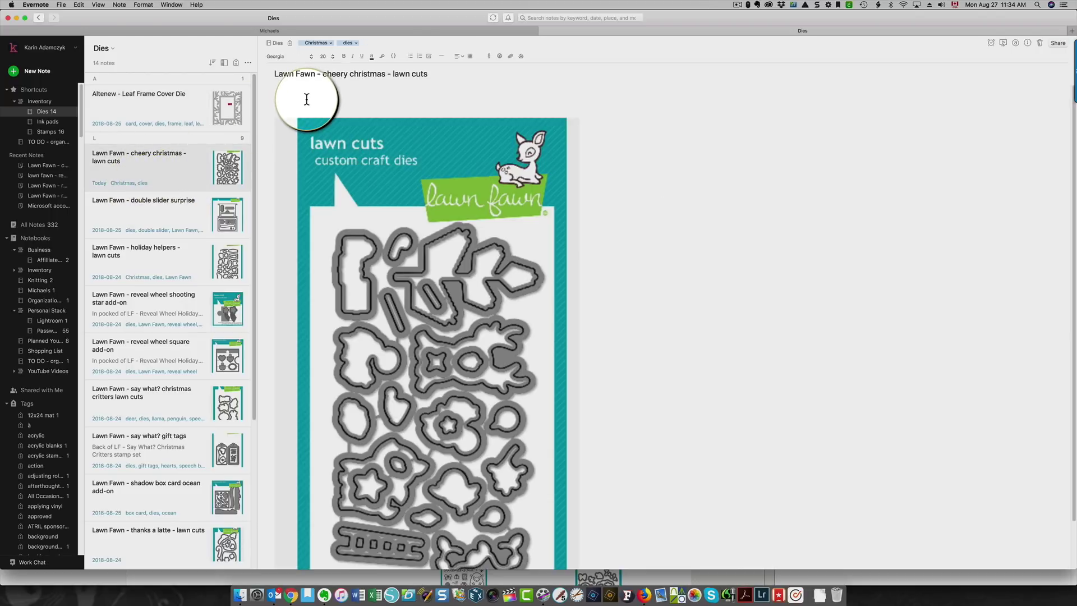
type("In back of stamp pocket")
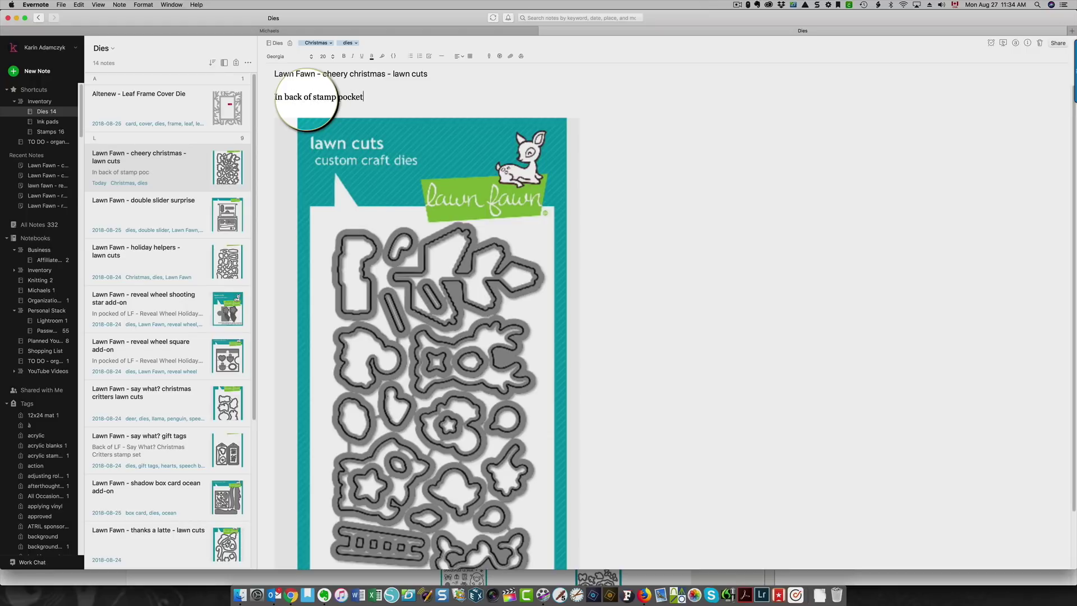